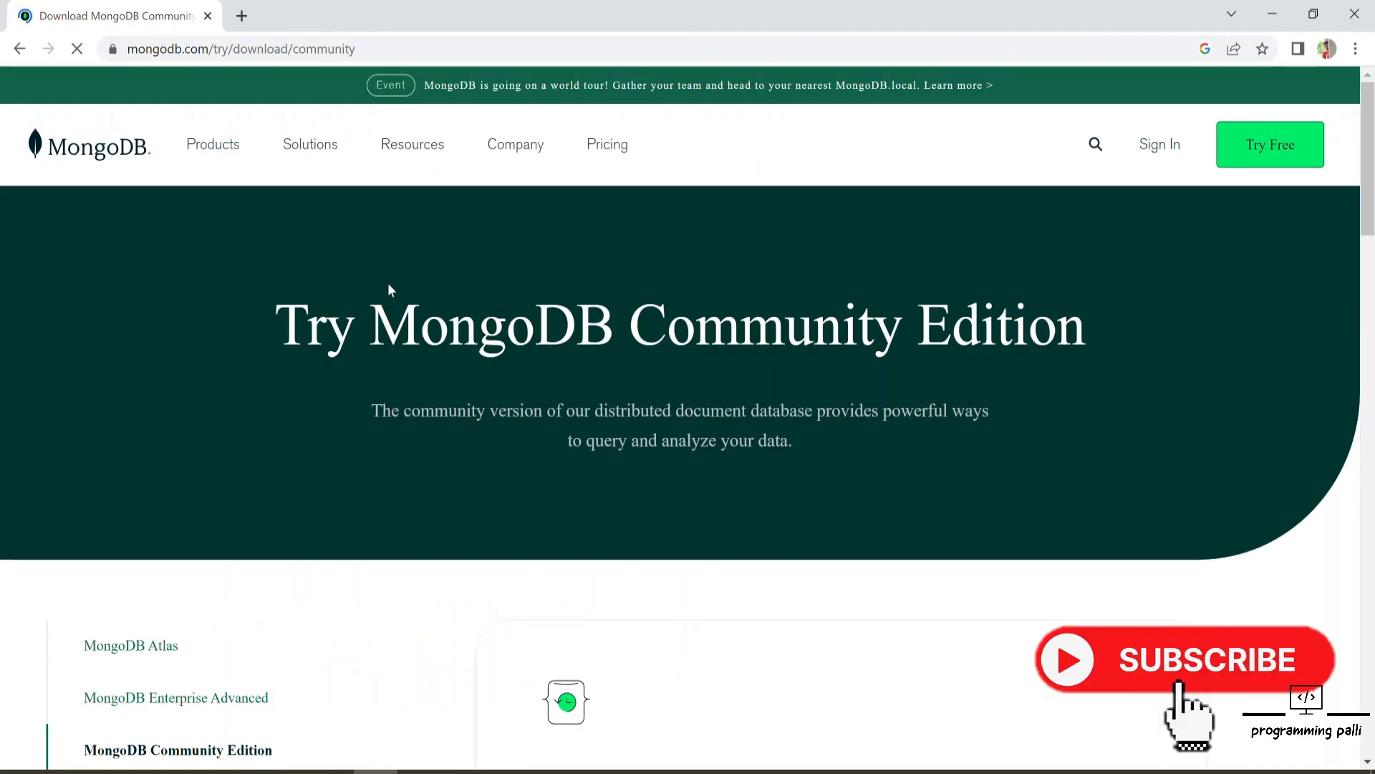
Step: Scroll to the Community Server download options and examine the available versions
scroll(391, 286, "down", 3)
scroll(392, 290, "down", 2)
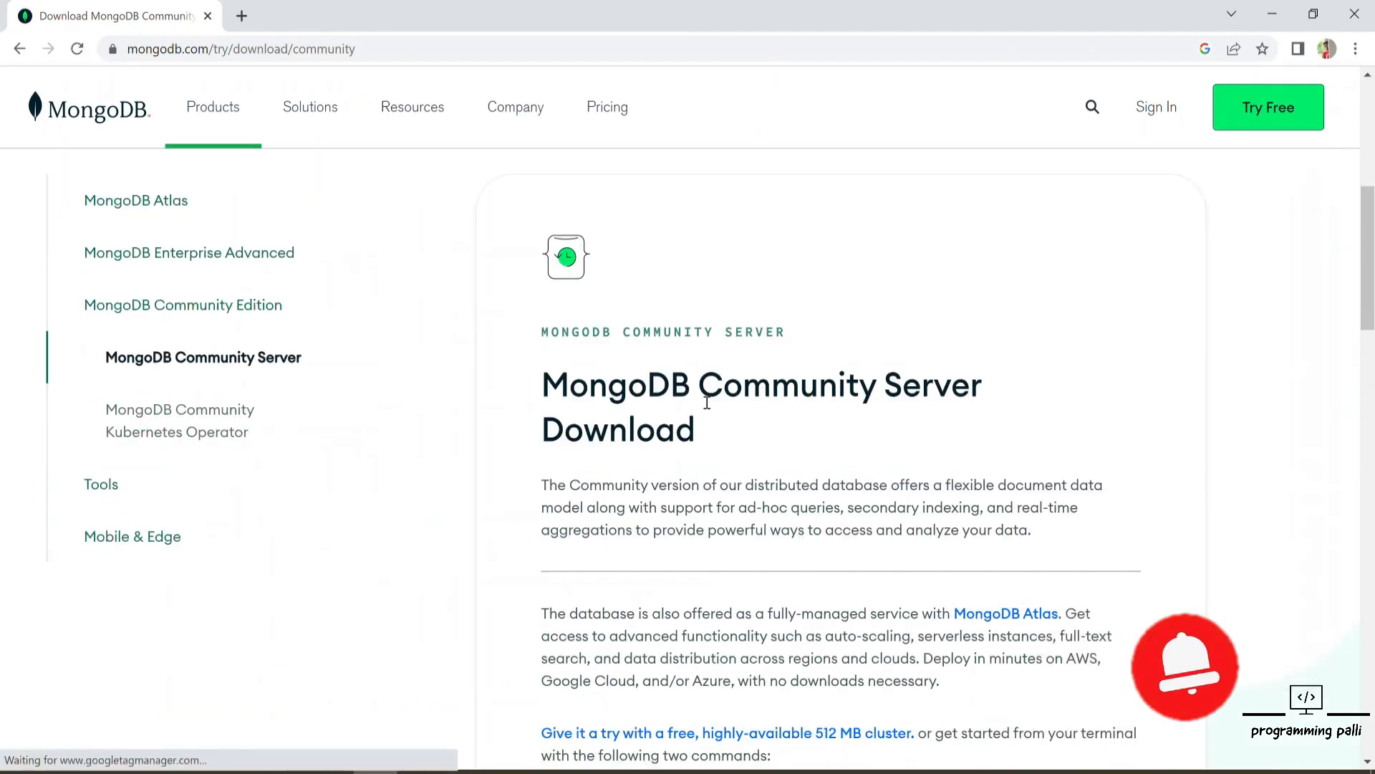
scroll(716, 401, "down", 2)
scroll(720, 410, "down", 8)
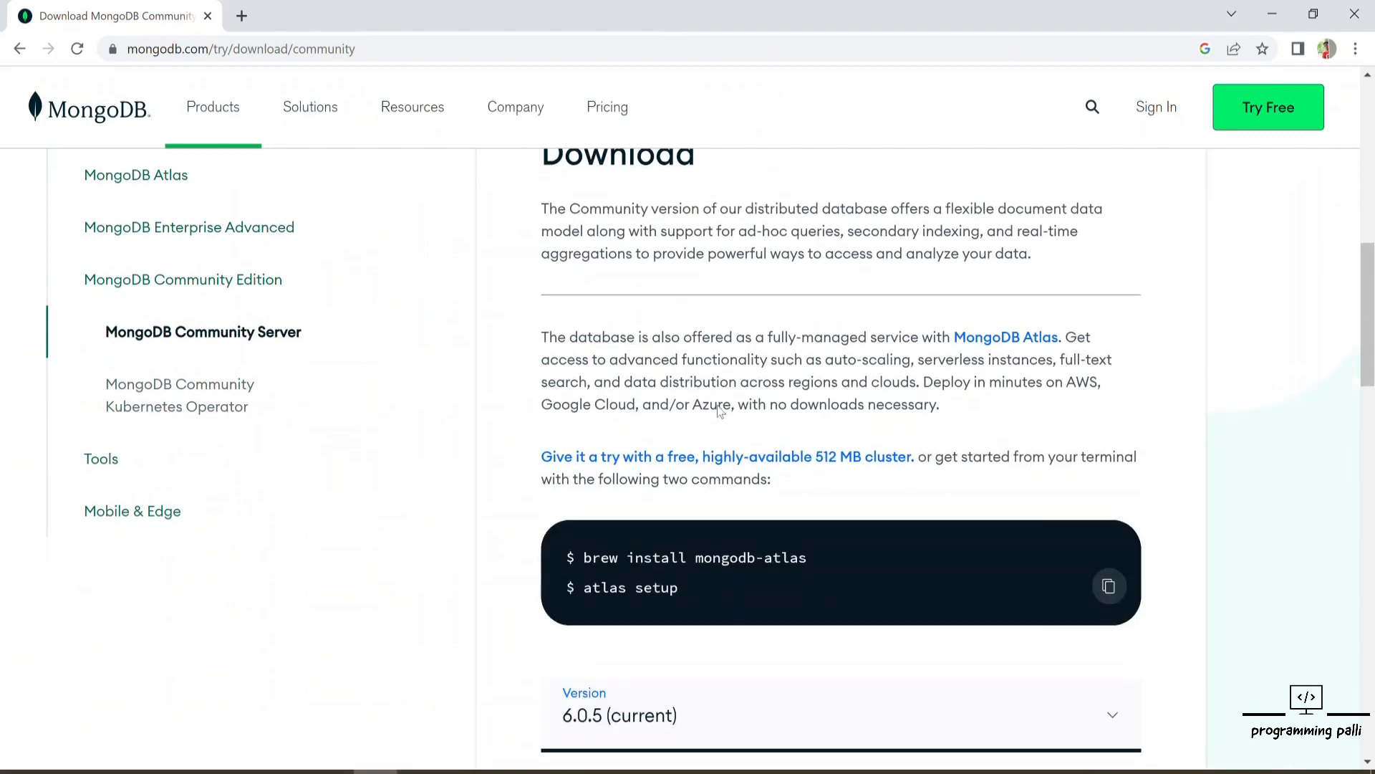
scroll(718, 406, "up", 3)
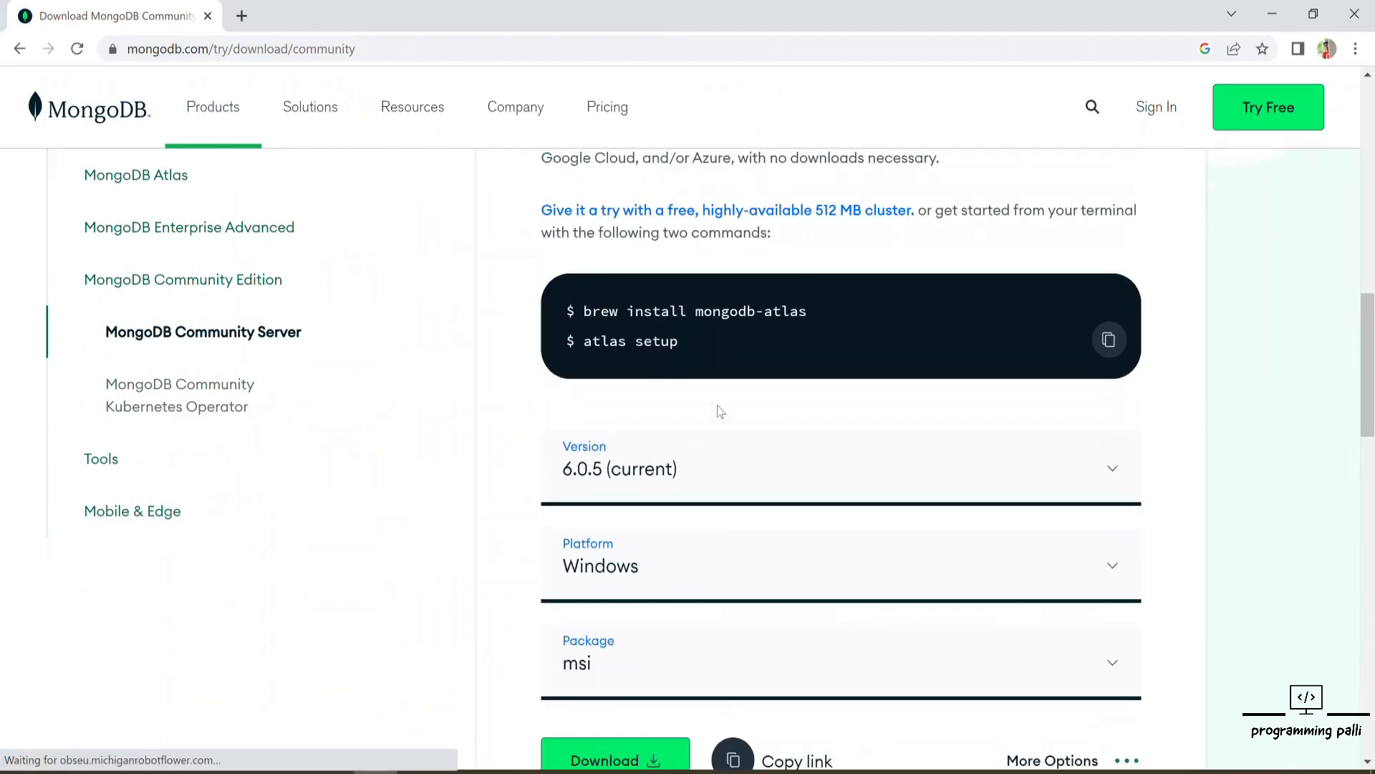
scroll(720, 411, "down", 2)
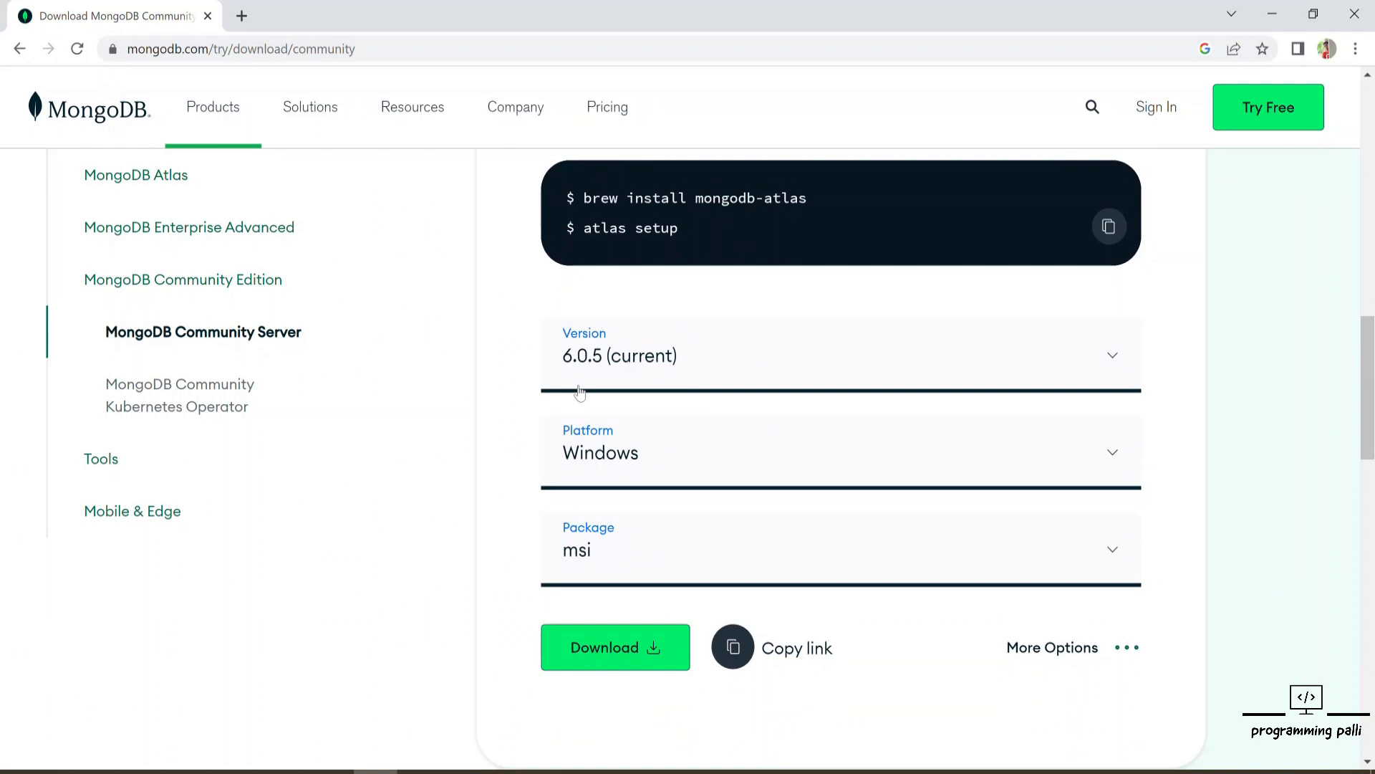
scroll(580, 392, "down", 1)
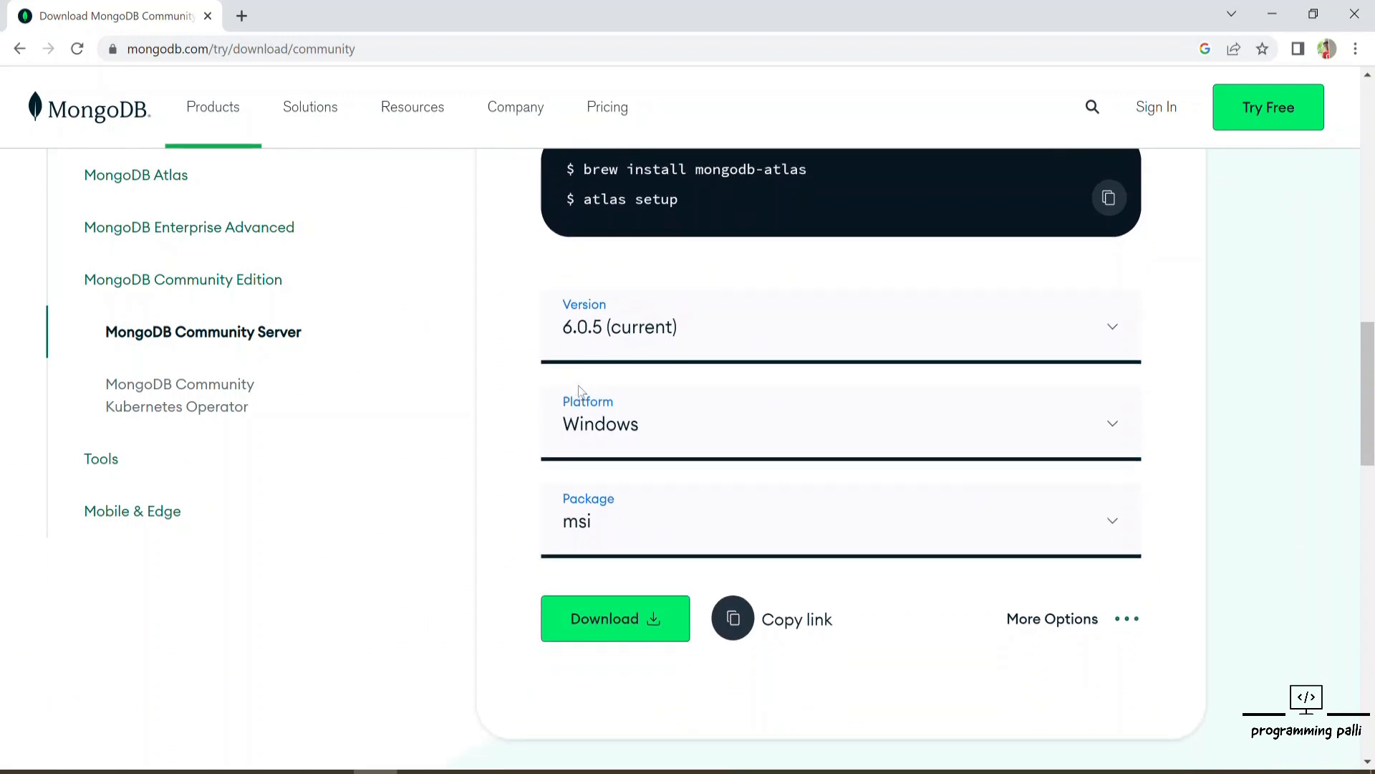
left_click(650, 335)
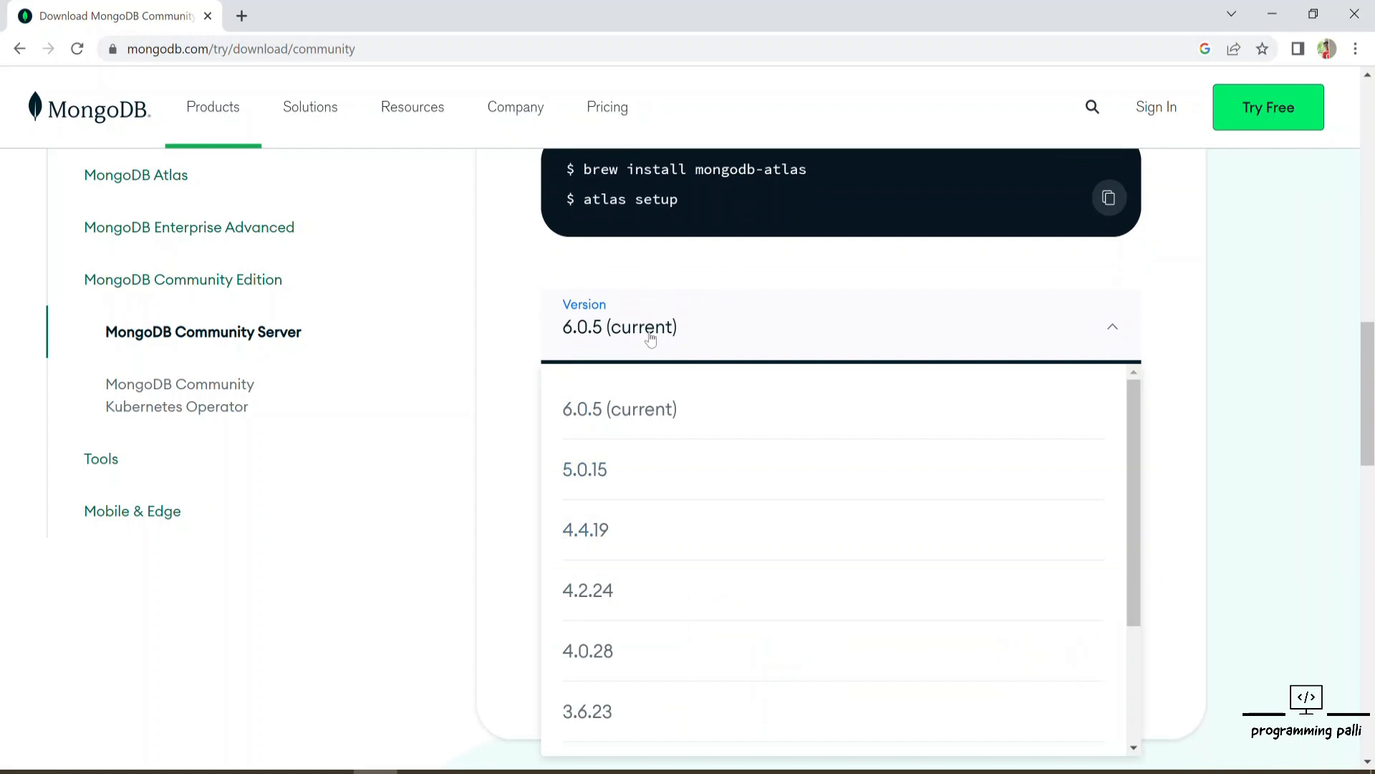
left_click(649, 338)
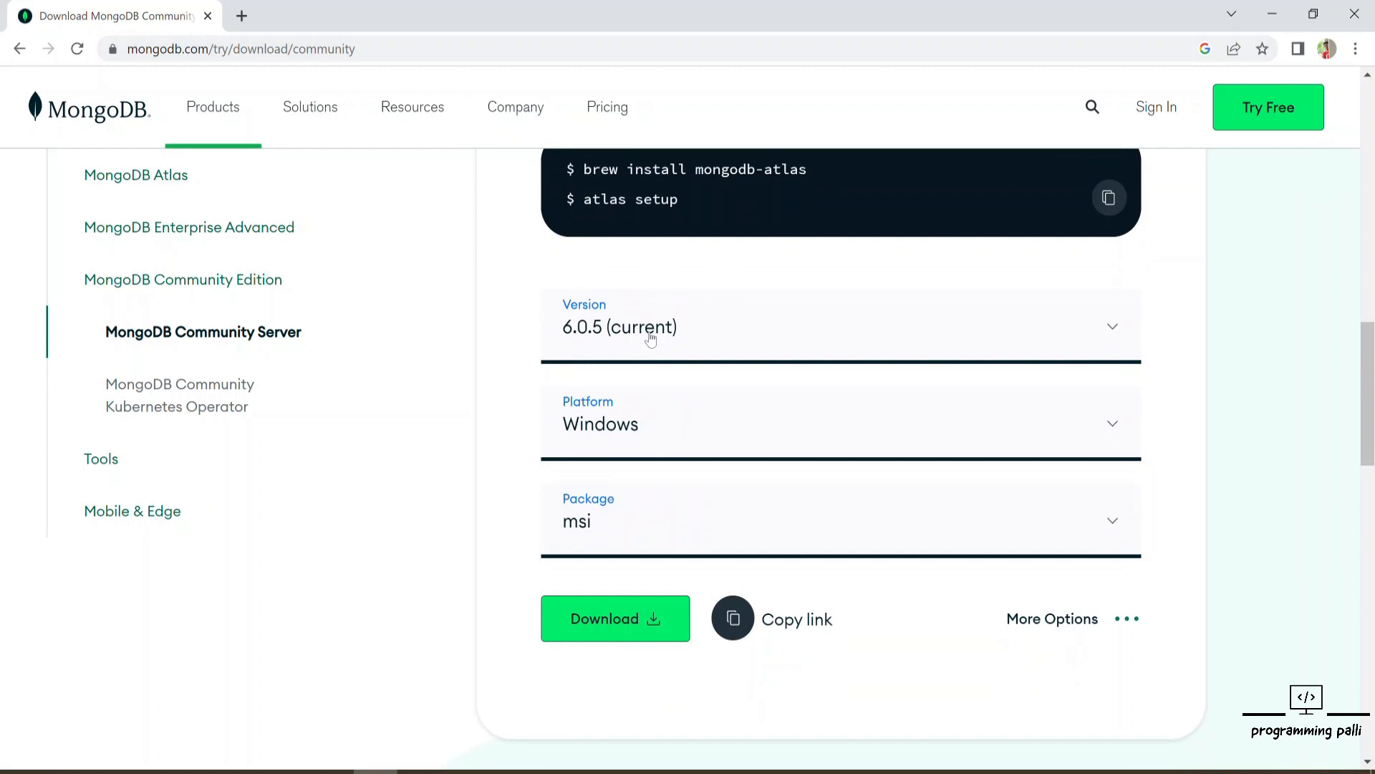
Step: Browse the list of available platforms for the Community Server download
left_click(634, 442)
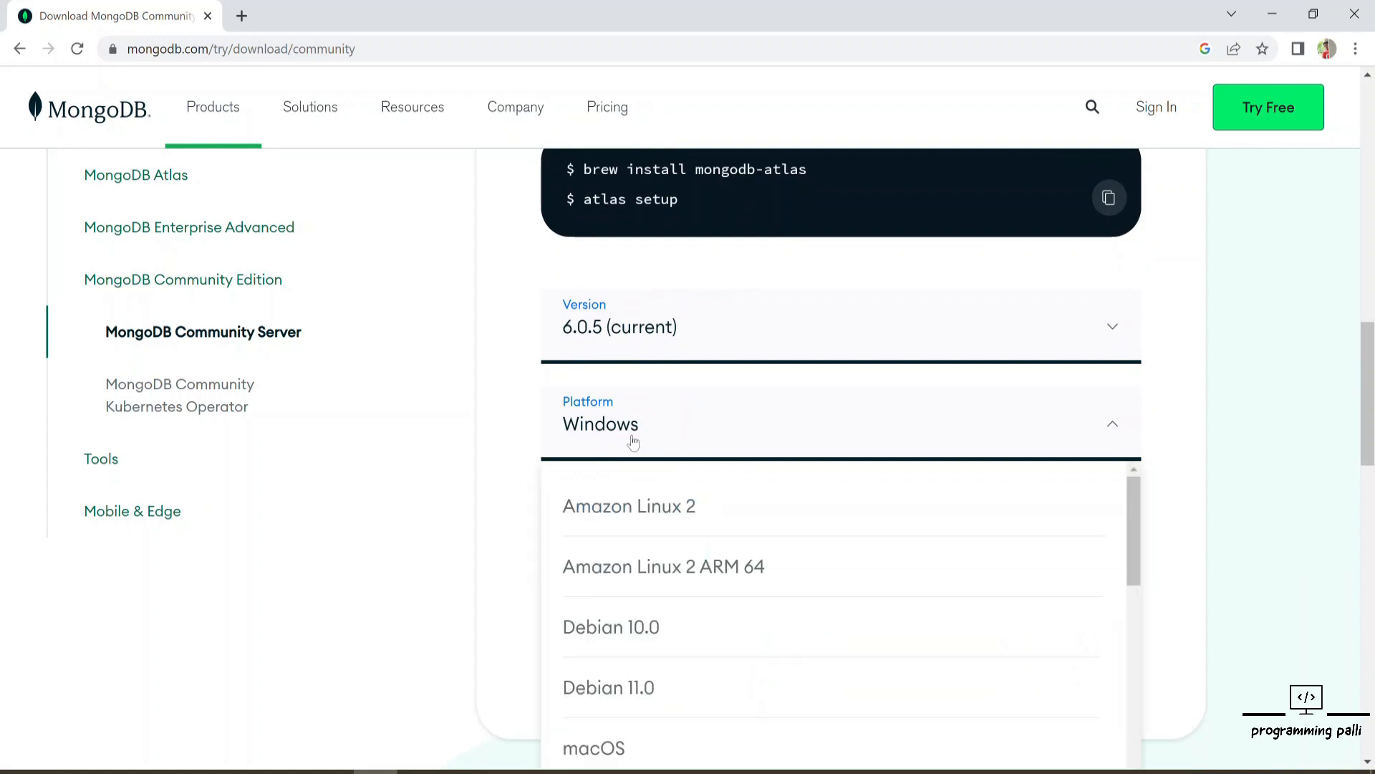
scroll(633, 440, "down", 1)
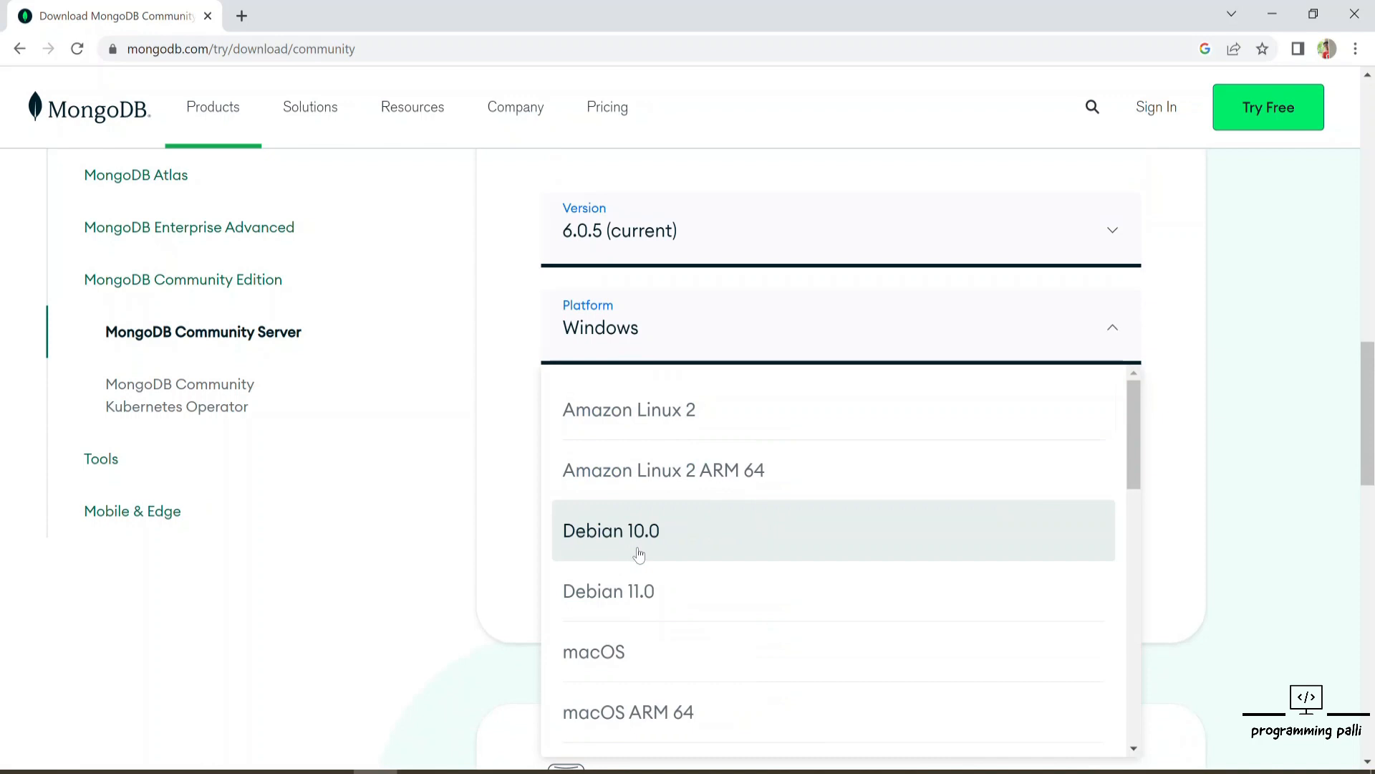
scroll(639, 554, "down", 1)
scroll(640, 554, "down", 1)
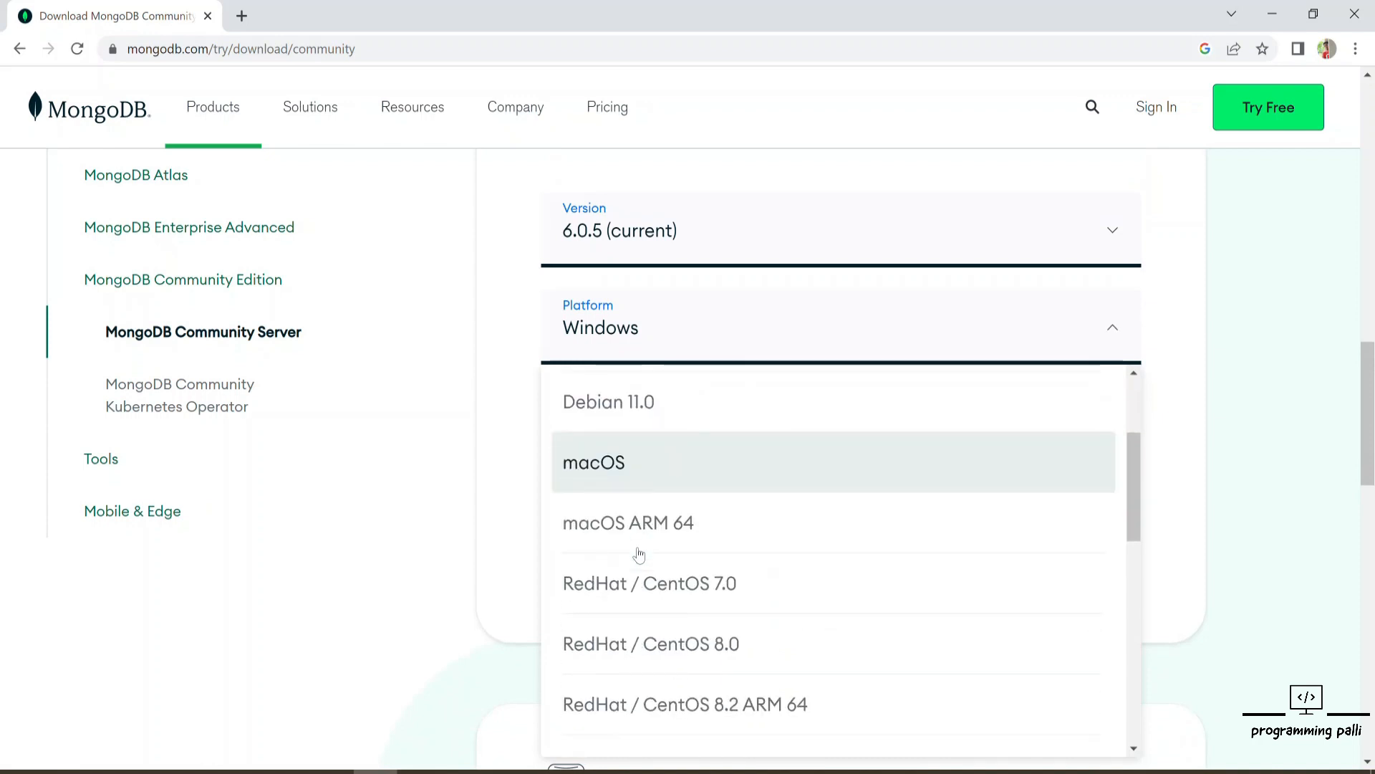
scroll(639, 554, "up", 1)
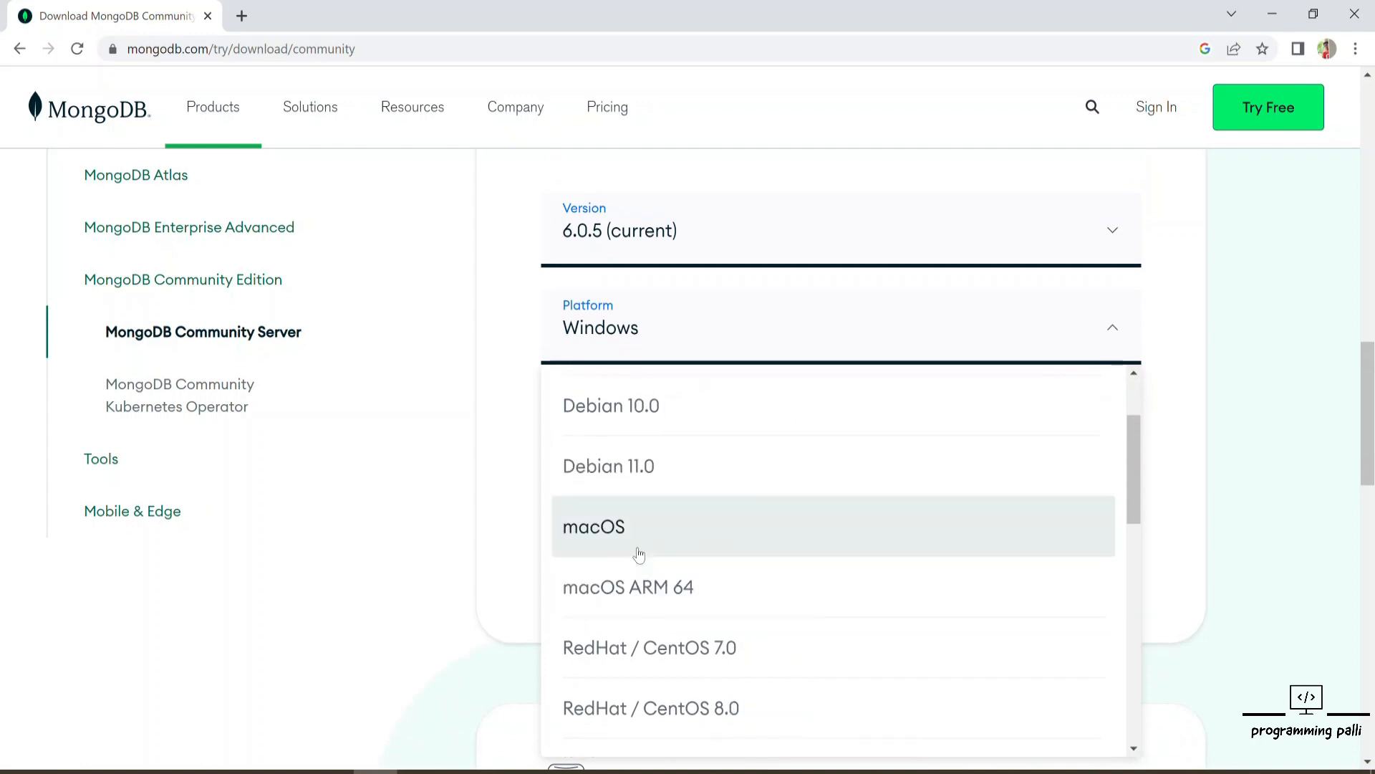
scroll(638, 551, "up", 1)
scroll(656, 647, "down", 2)
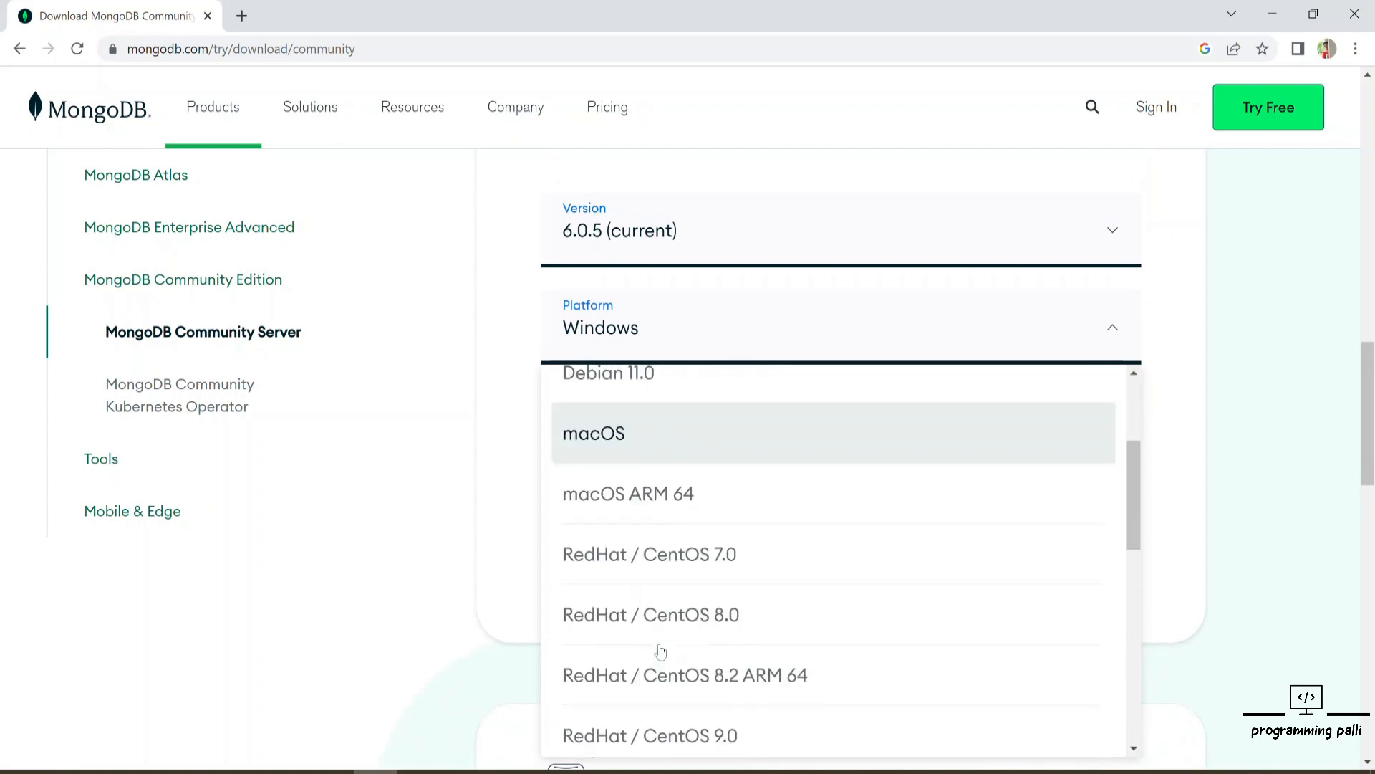
left_click(496, 430)
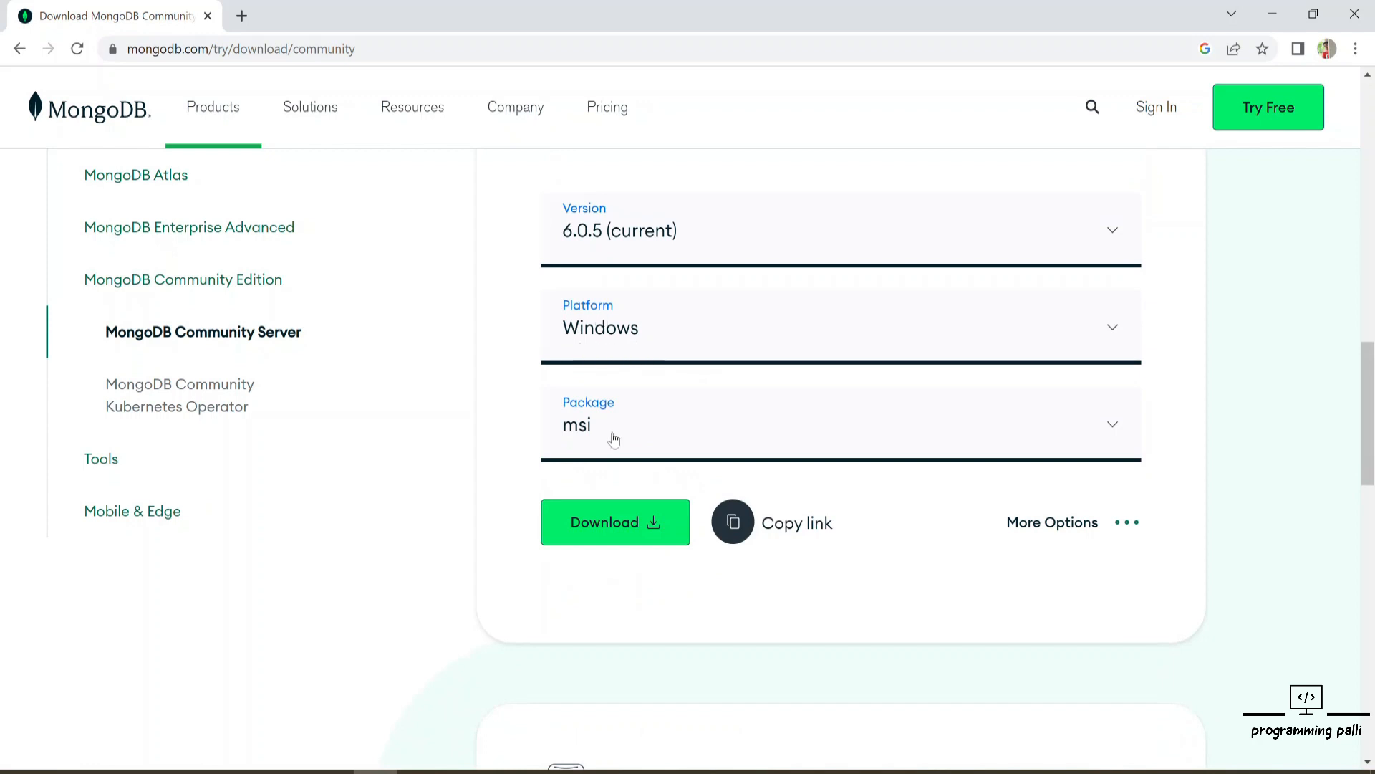
Step: Choose the msi package and download the Windows installer for version 6.0.5
left_click(583, 429)
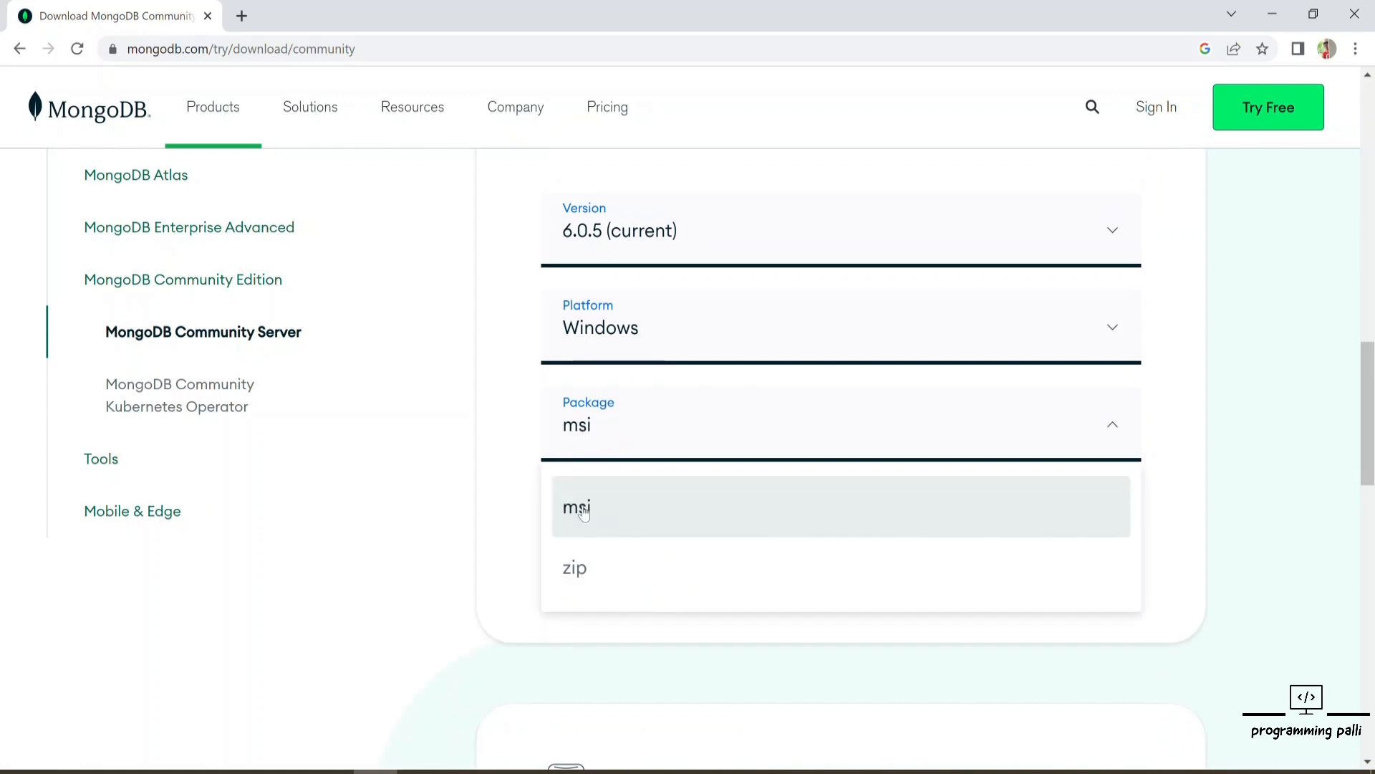
left_click(584, 509)
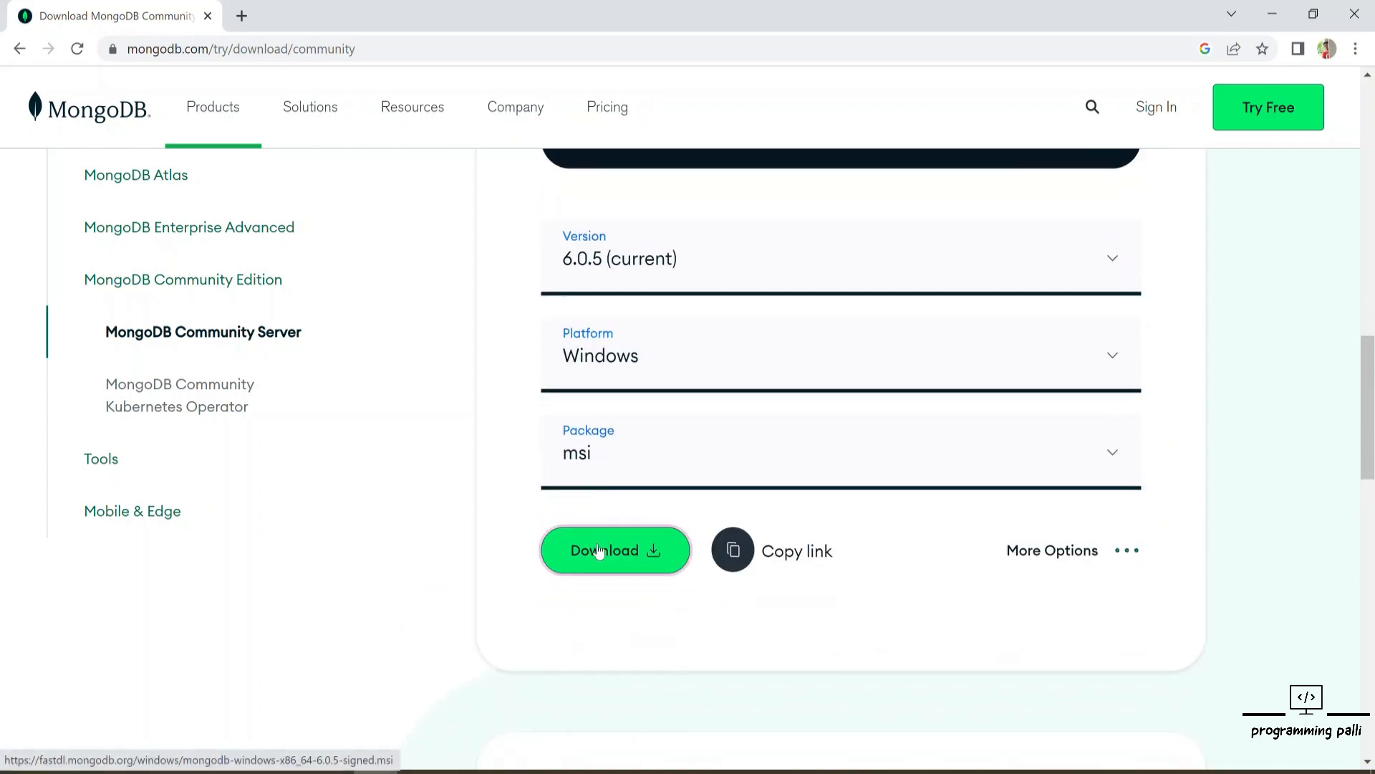
left_click(600, 551)
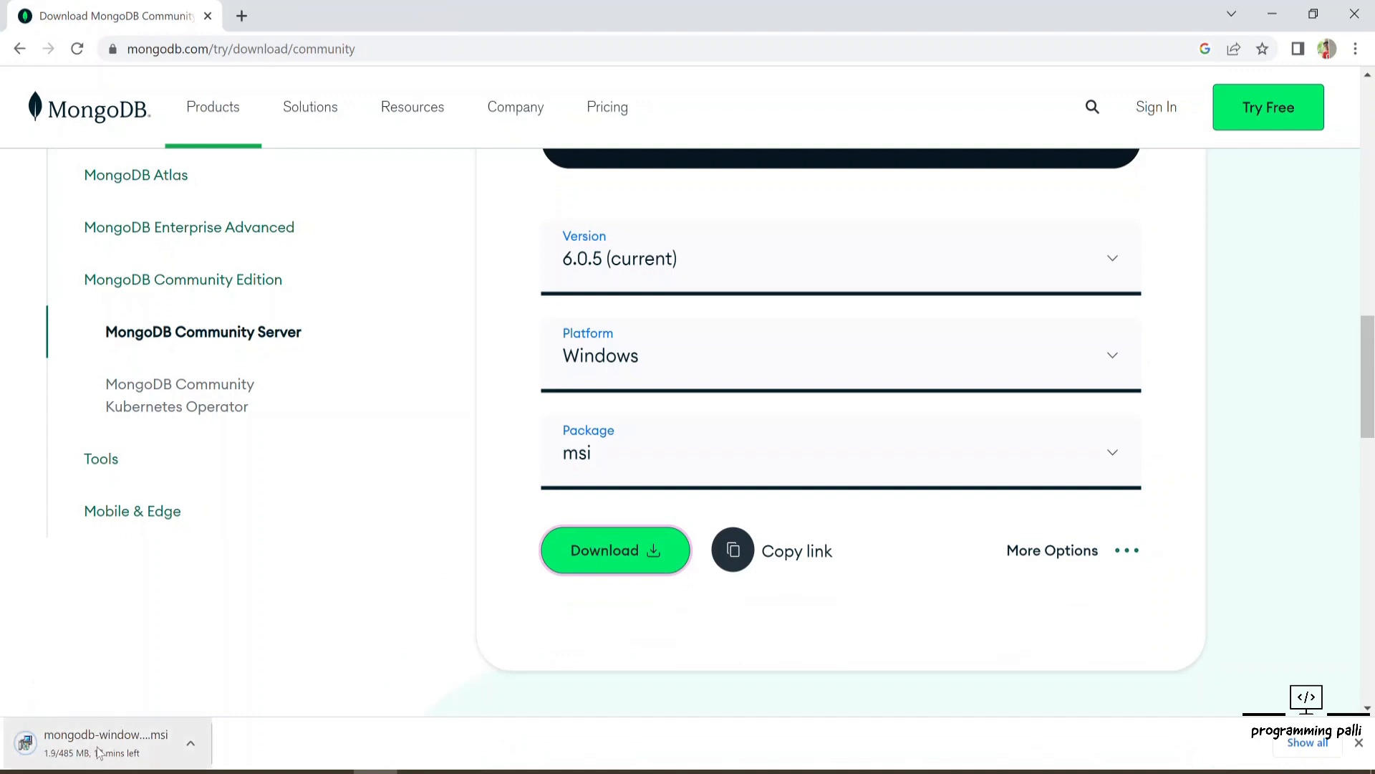
Step: Pause and then cancel the running installer download
left_click(190, 743)
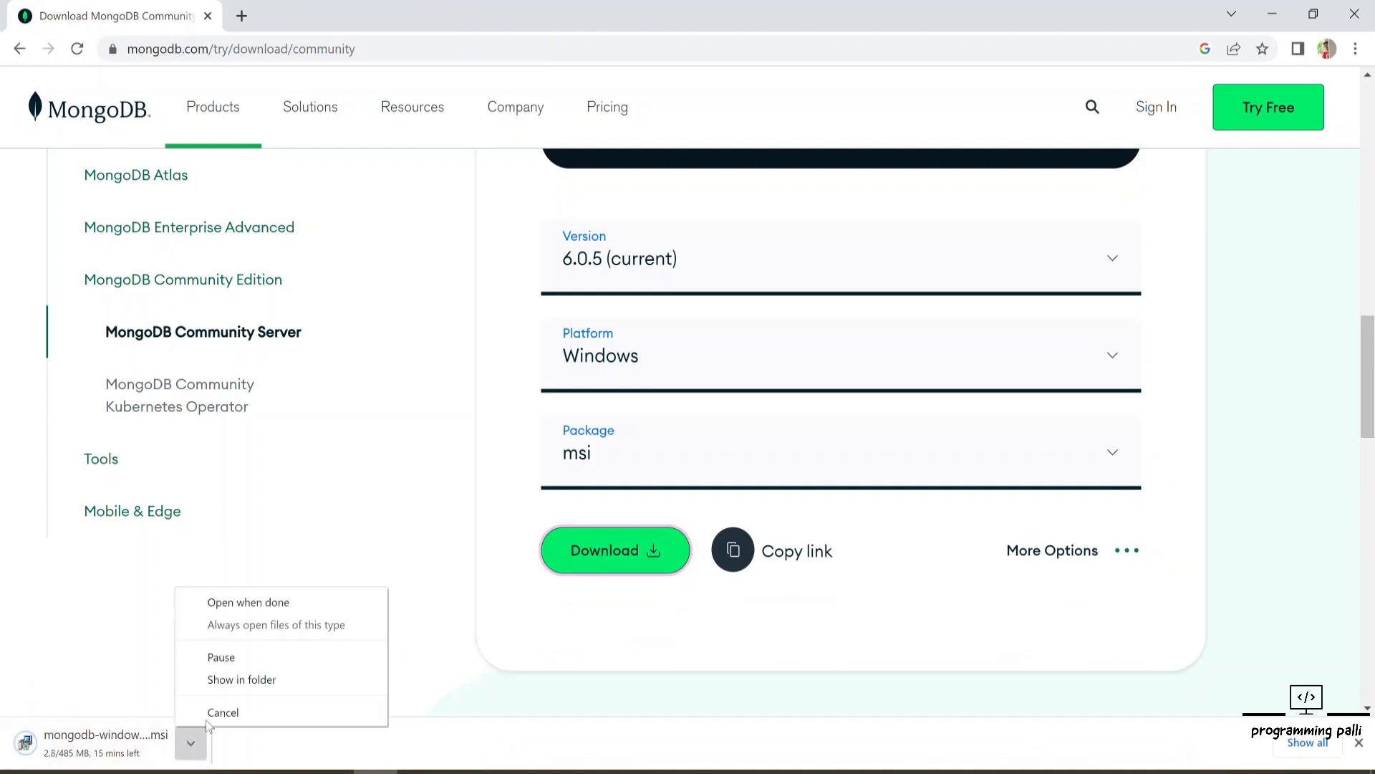
left_click(237, 663)
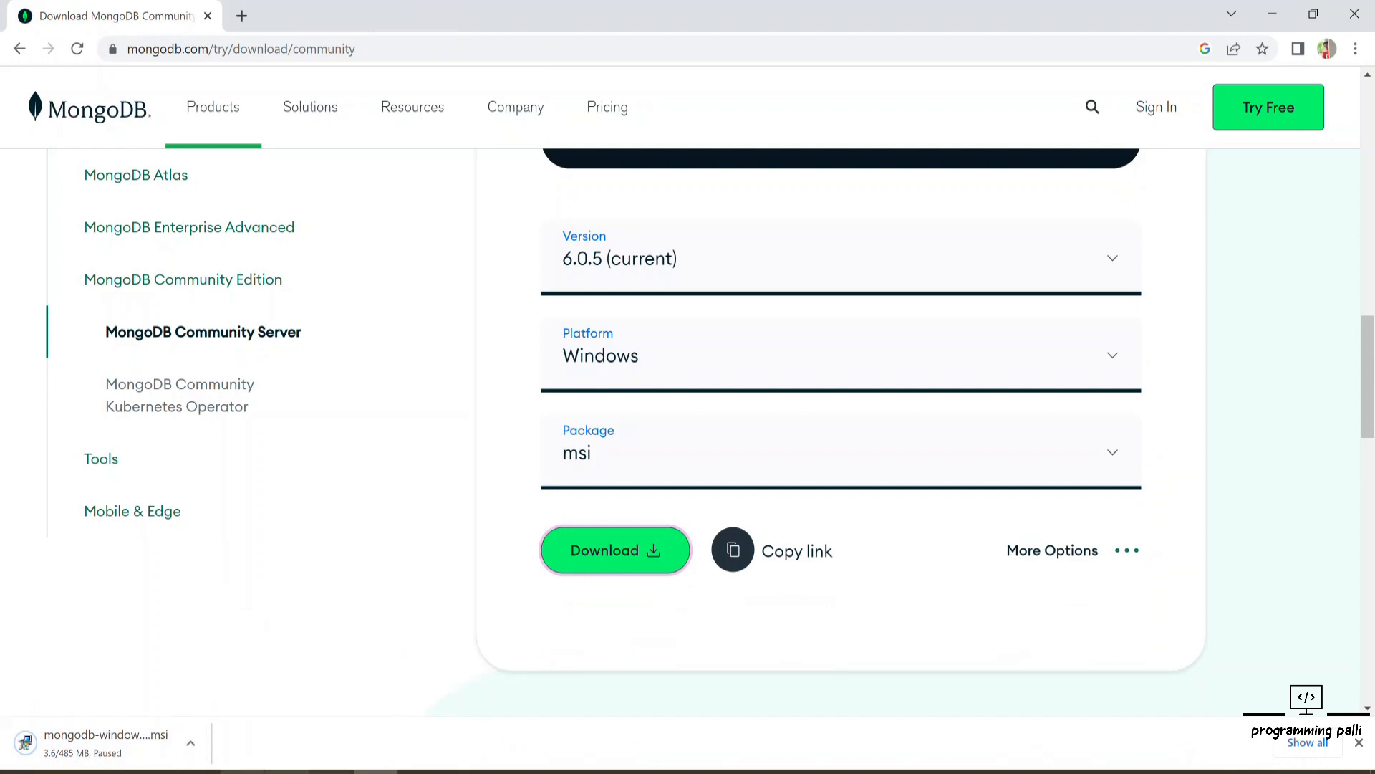
left_click(190, 743)
left_click(221, 721)
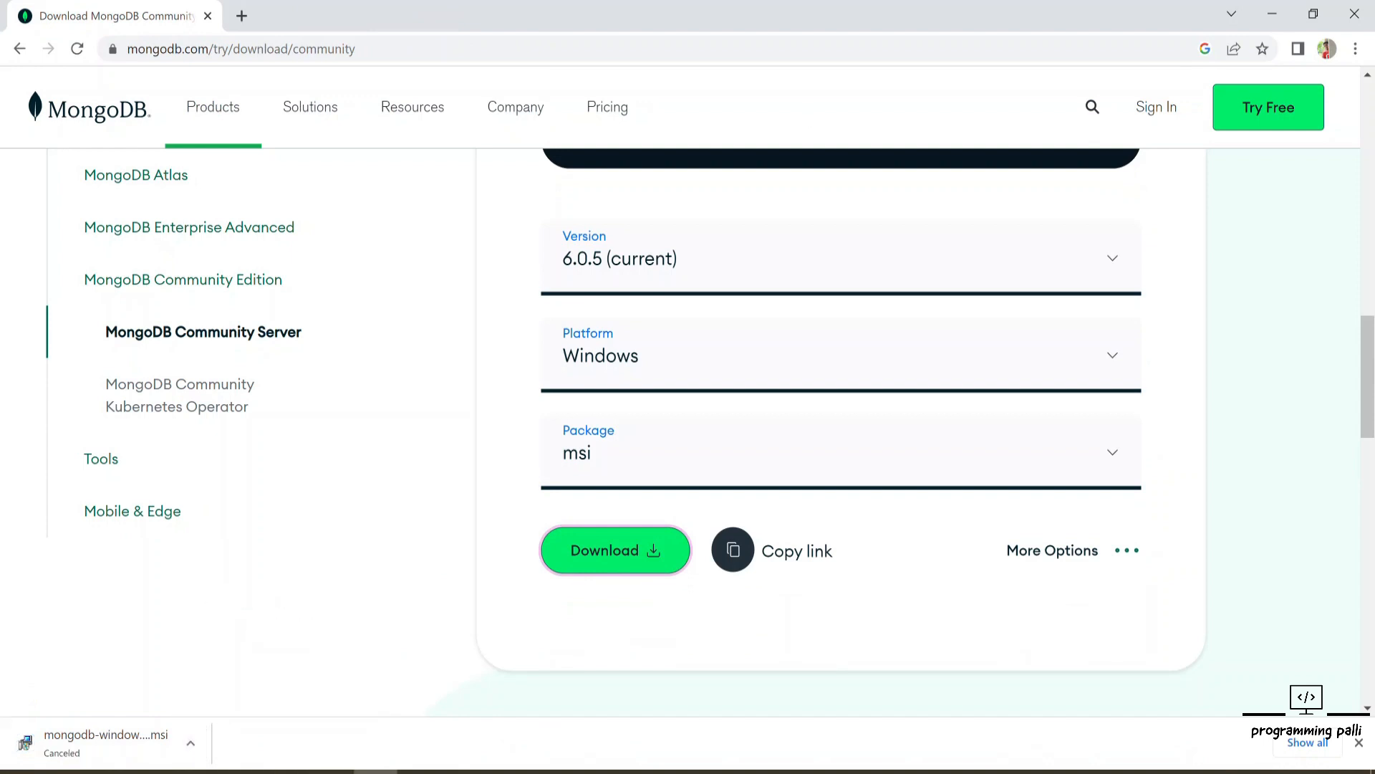
Step: Launch the mongodb-windows-x86_64-6.0.4 installer from the Software folder on drive E
left_click(1275, 12)
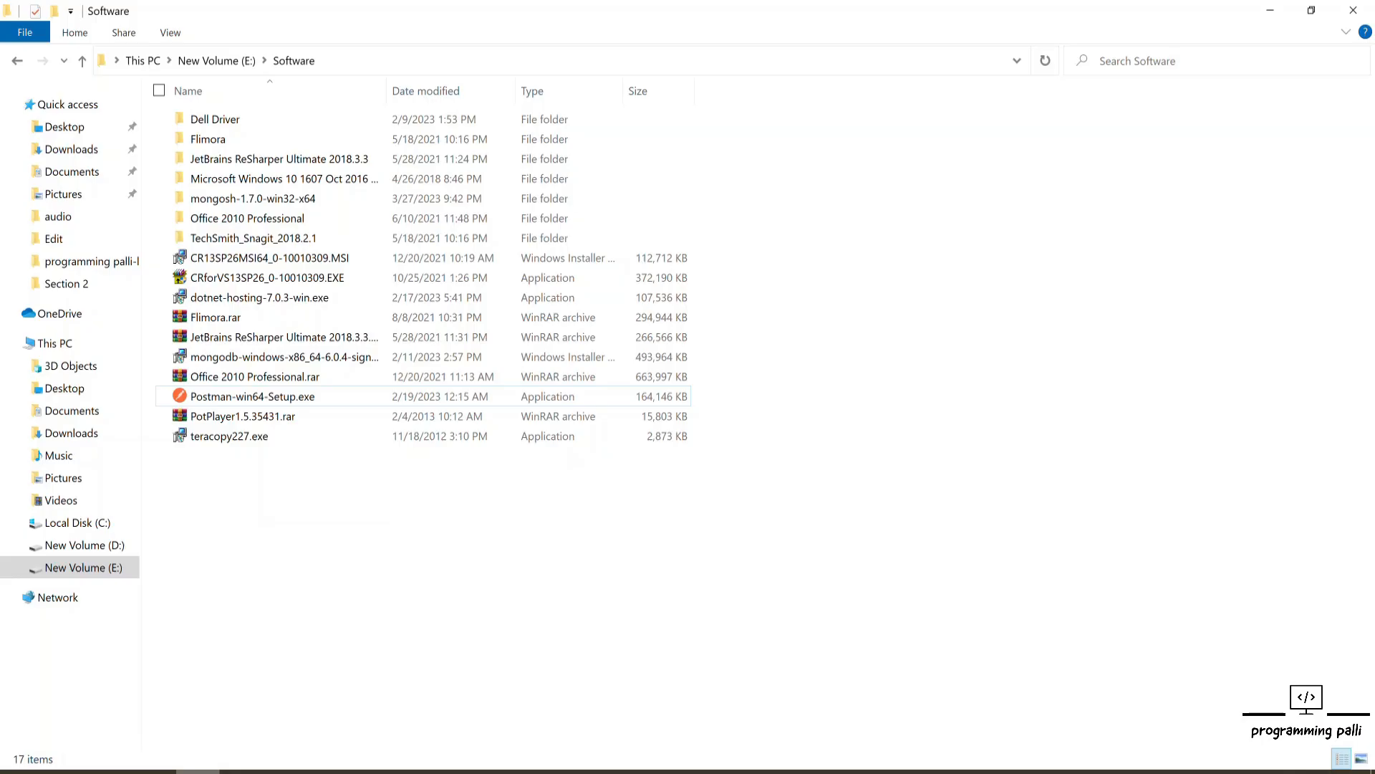
left_click(279, 358)
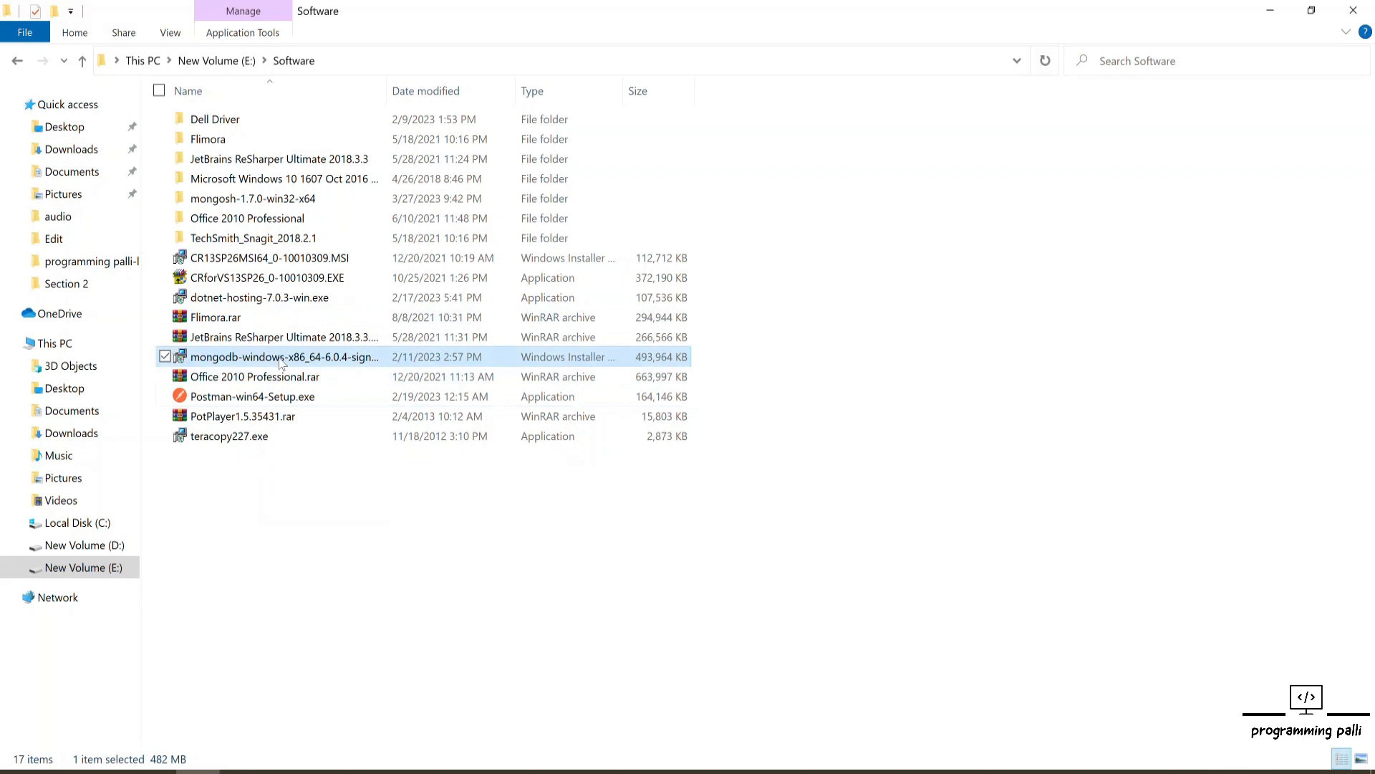
double_click(341, 362)
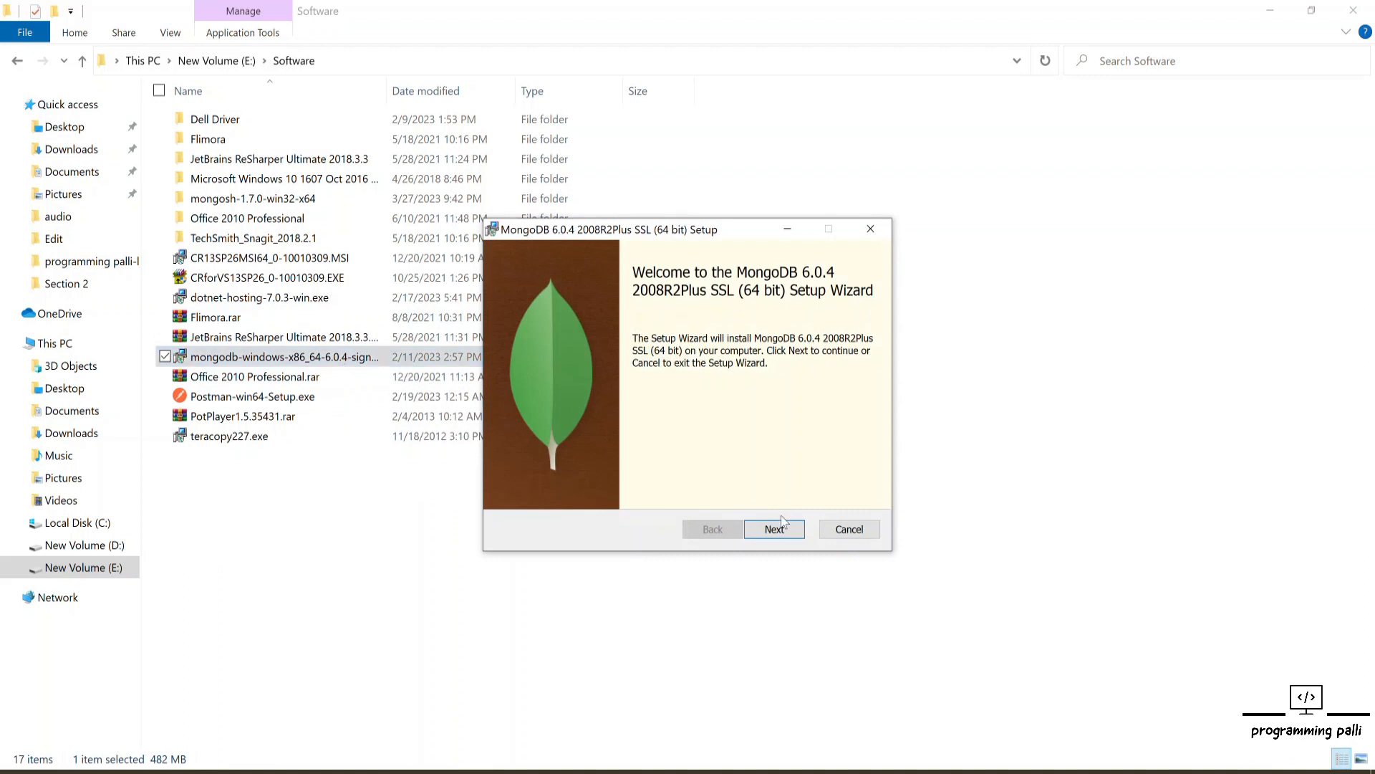
Step: Advance past the welcome page and accept the terms in the License Agreement
left_click(785, 530)
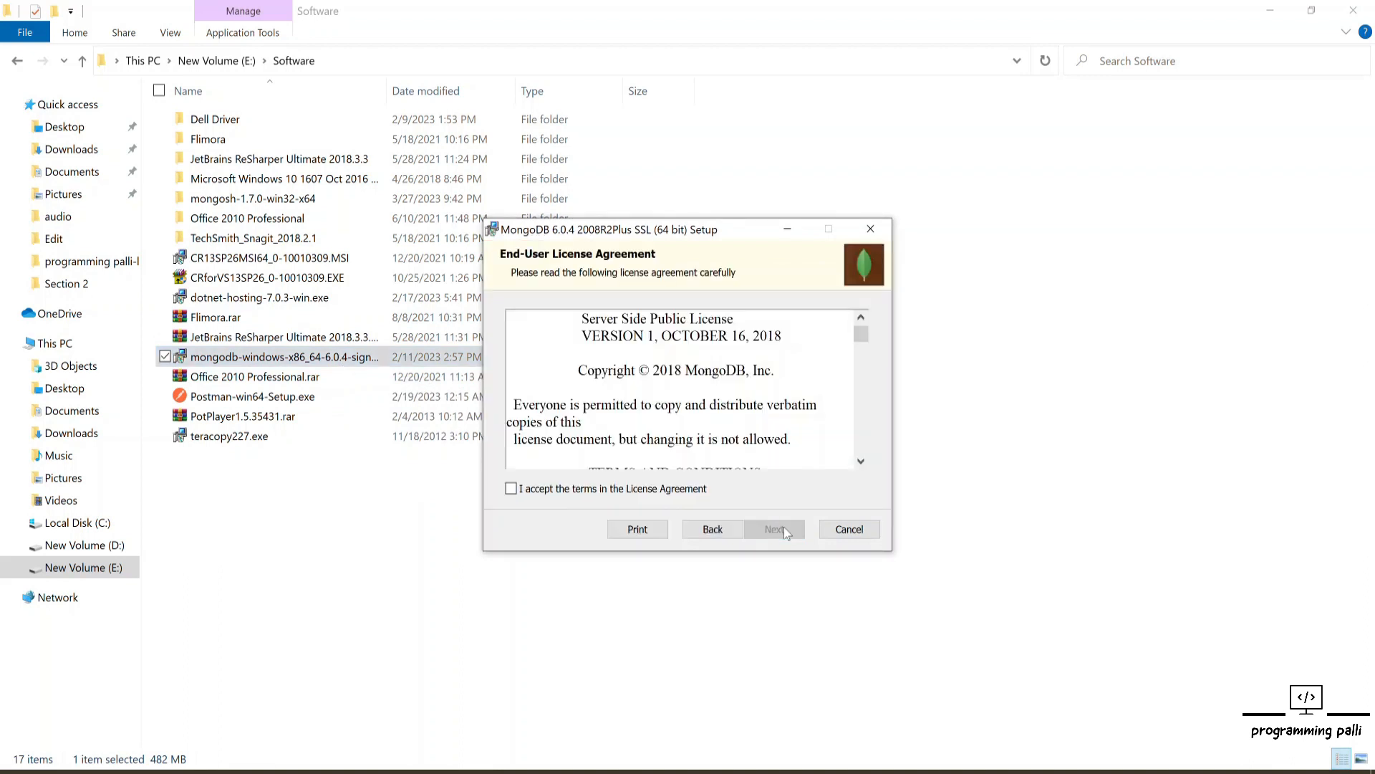
scroll(703, 413, "down", 5)
scroll(703, 414, "up", 2)
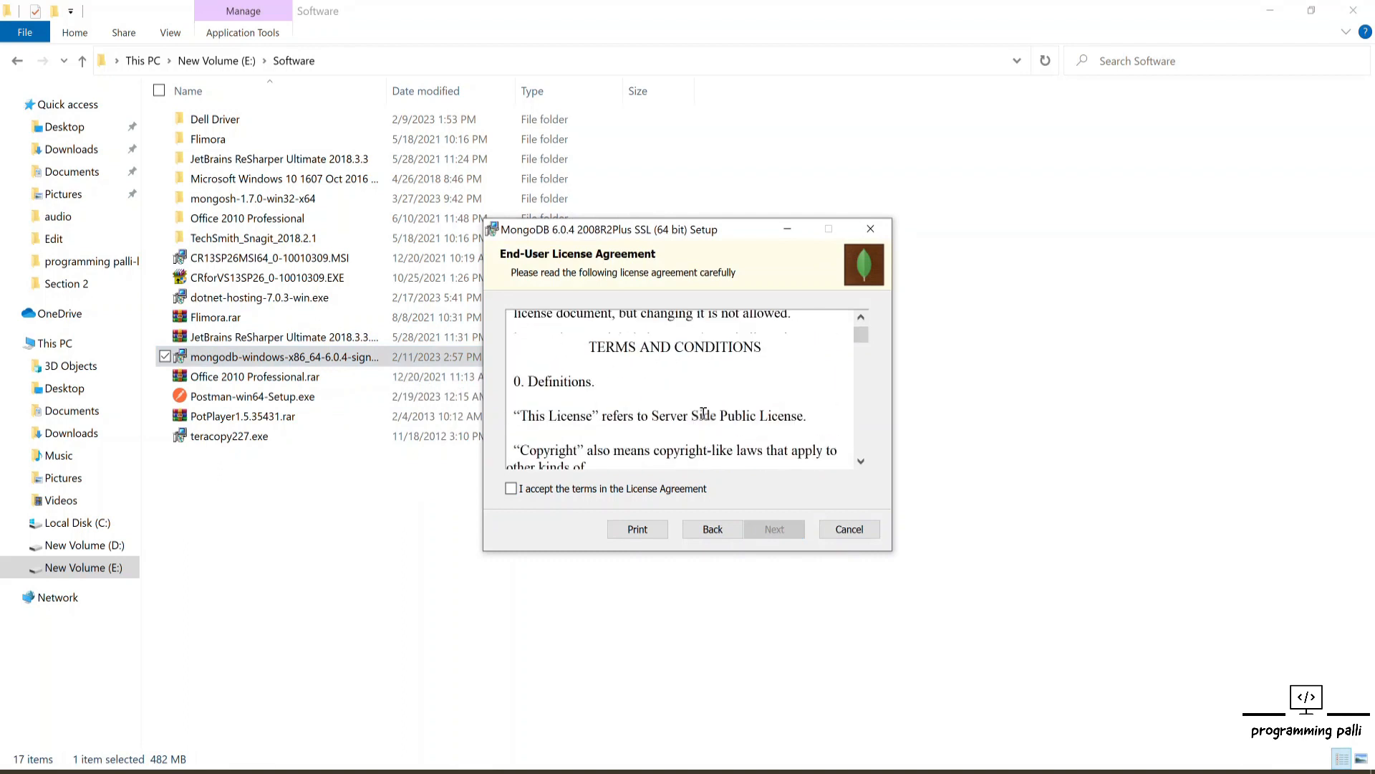
scroll(702, 413, "up", 2)
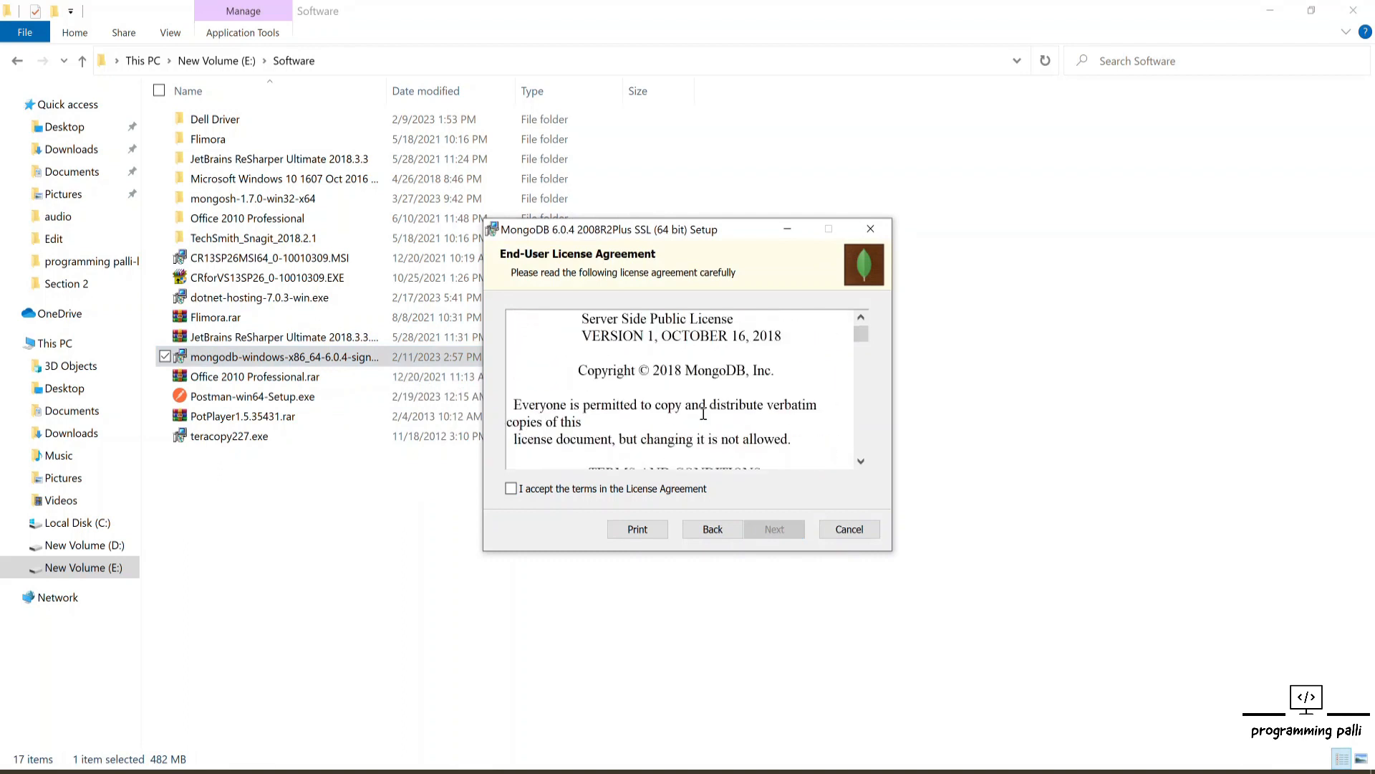
scroll(702, 413, "down", 10)
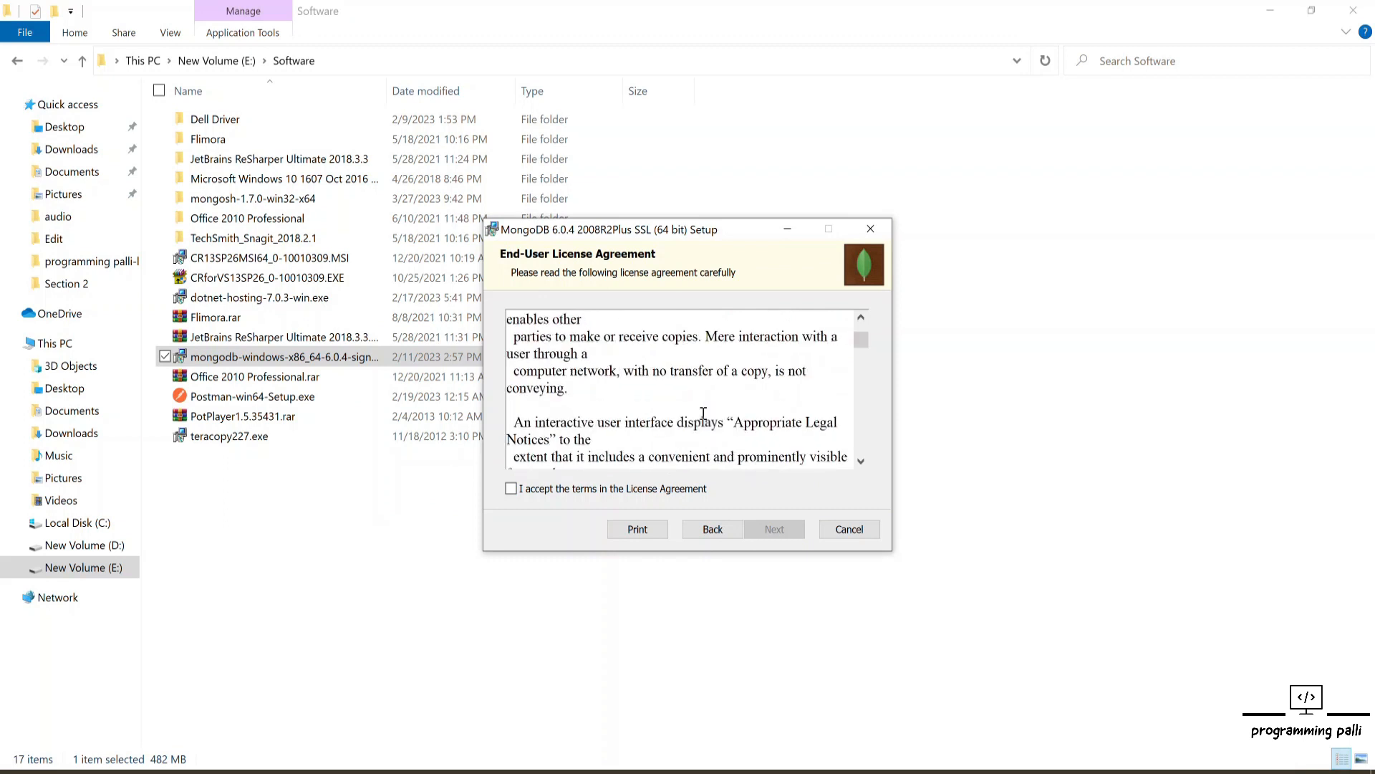
scroll(703, 414, "down", 8)
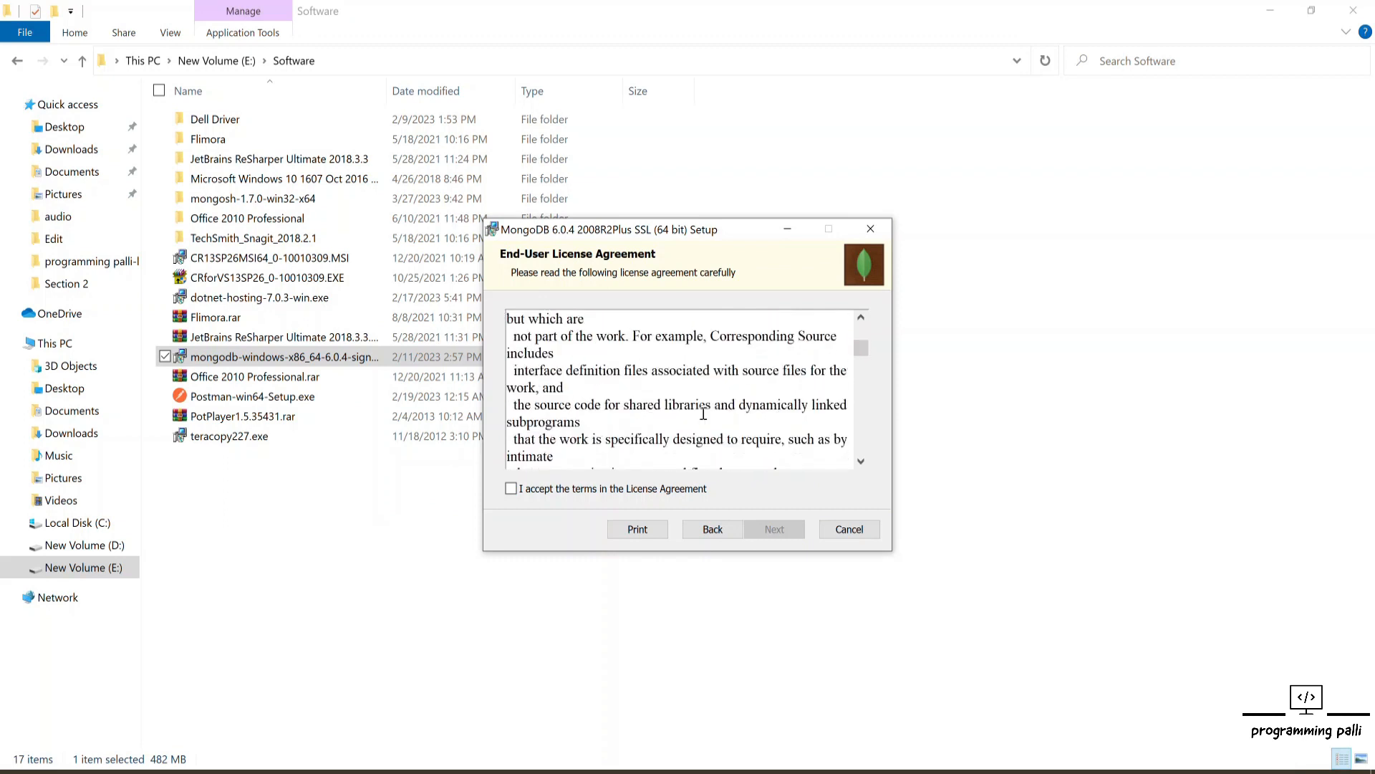
left_click(511, 489)
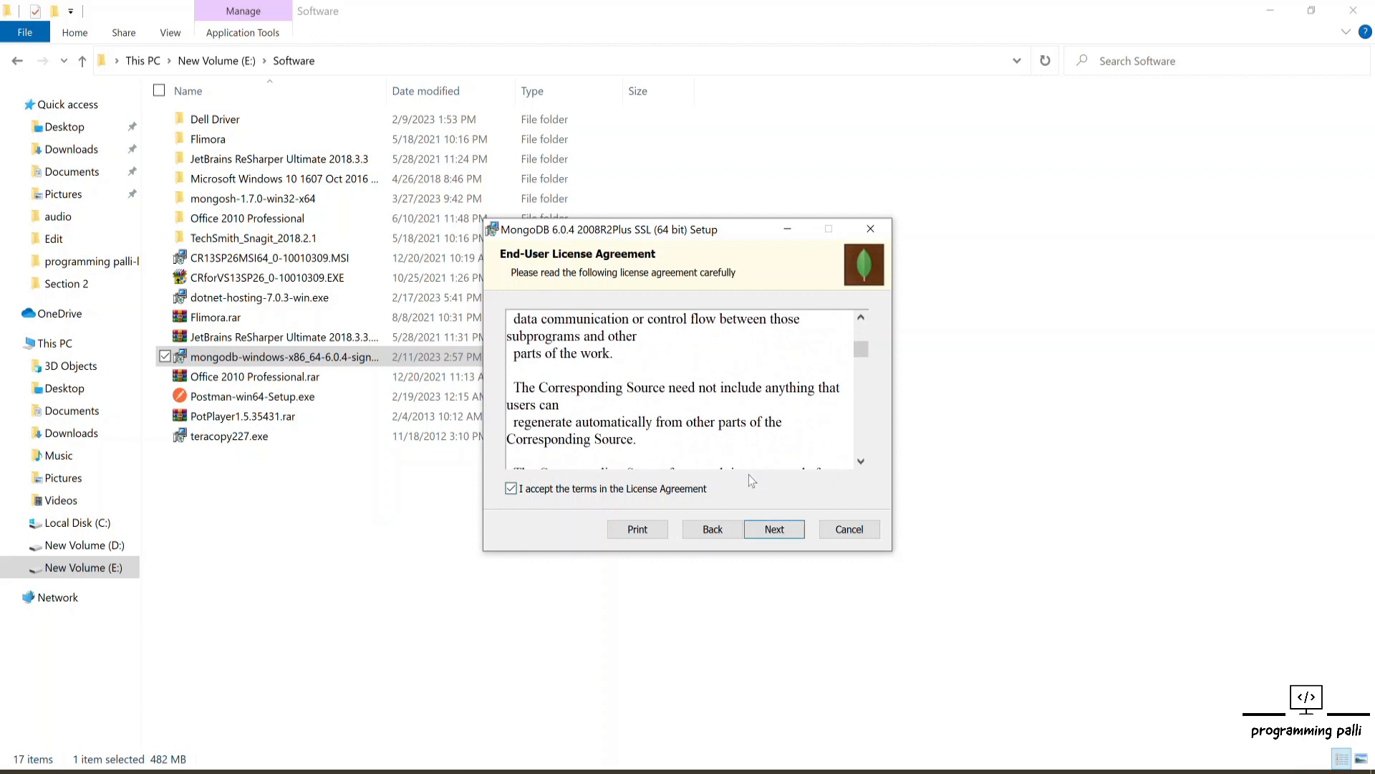
Step: Choose the Complete setup type and keep the default service configuration as a Network Service
left_click(775, 530)
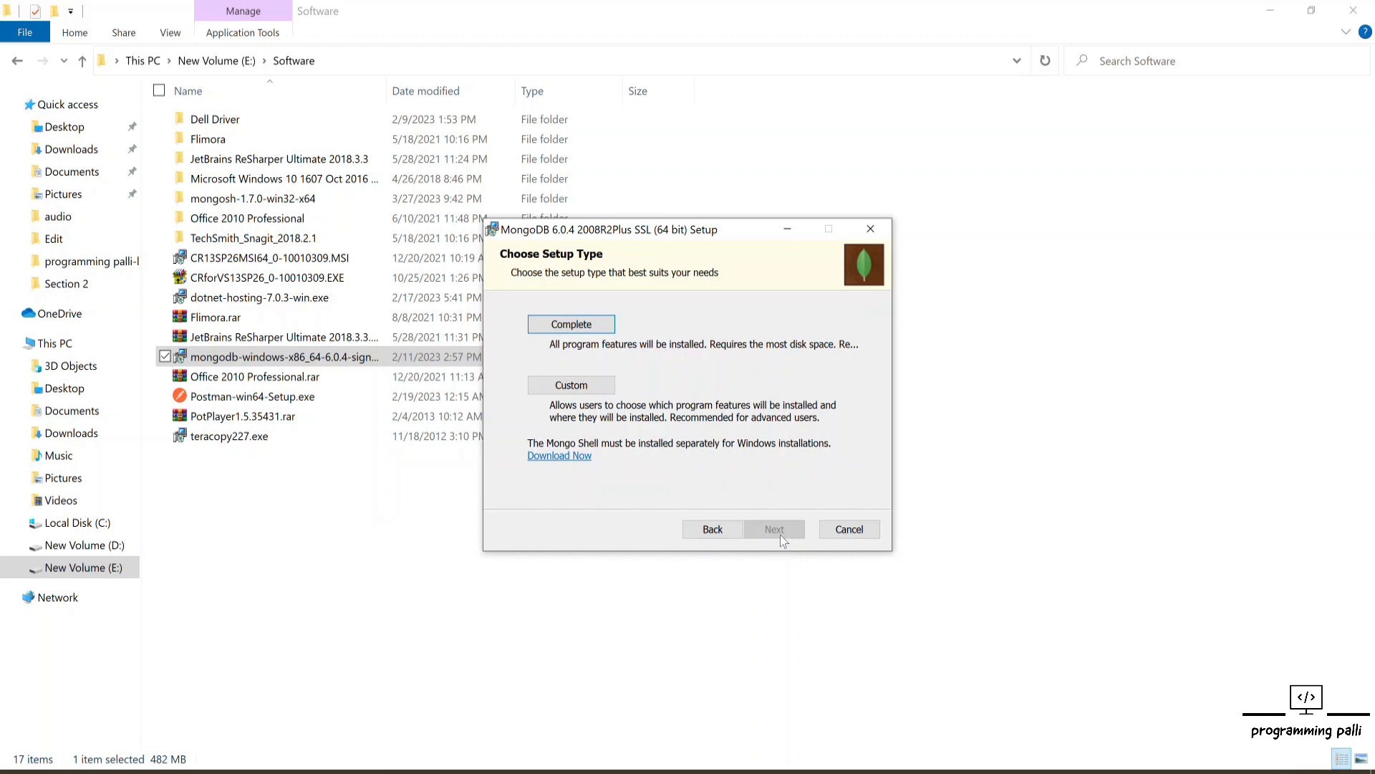
left_click(568, 329)
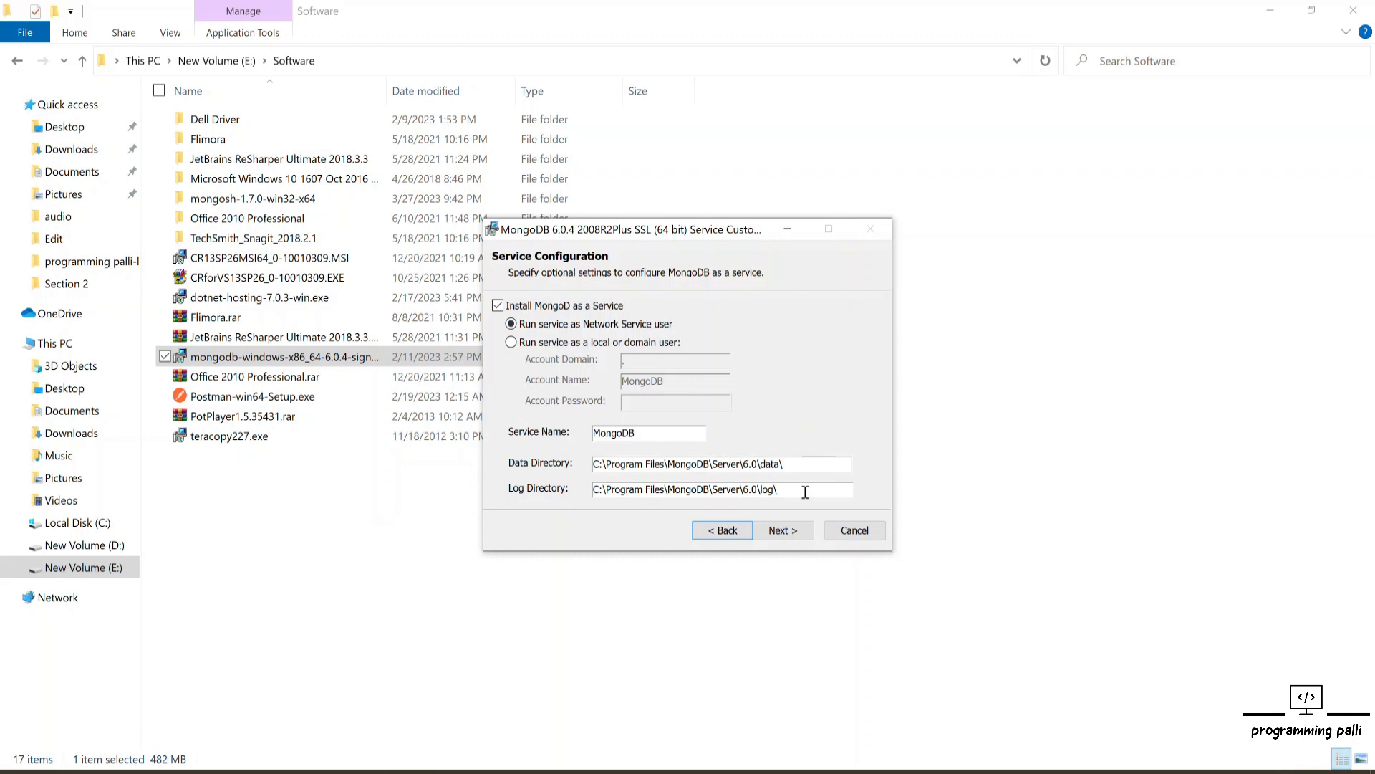
left_click(796, 542)
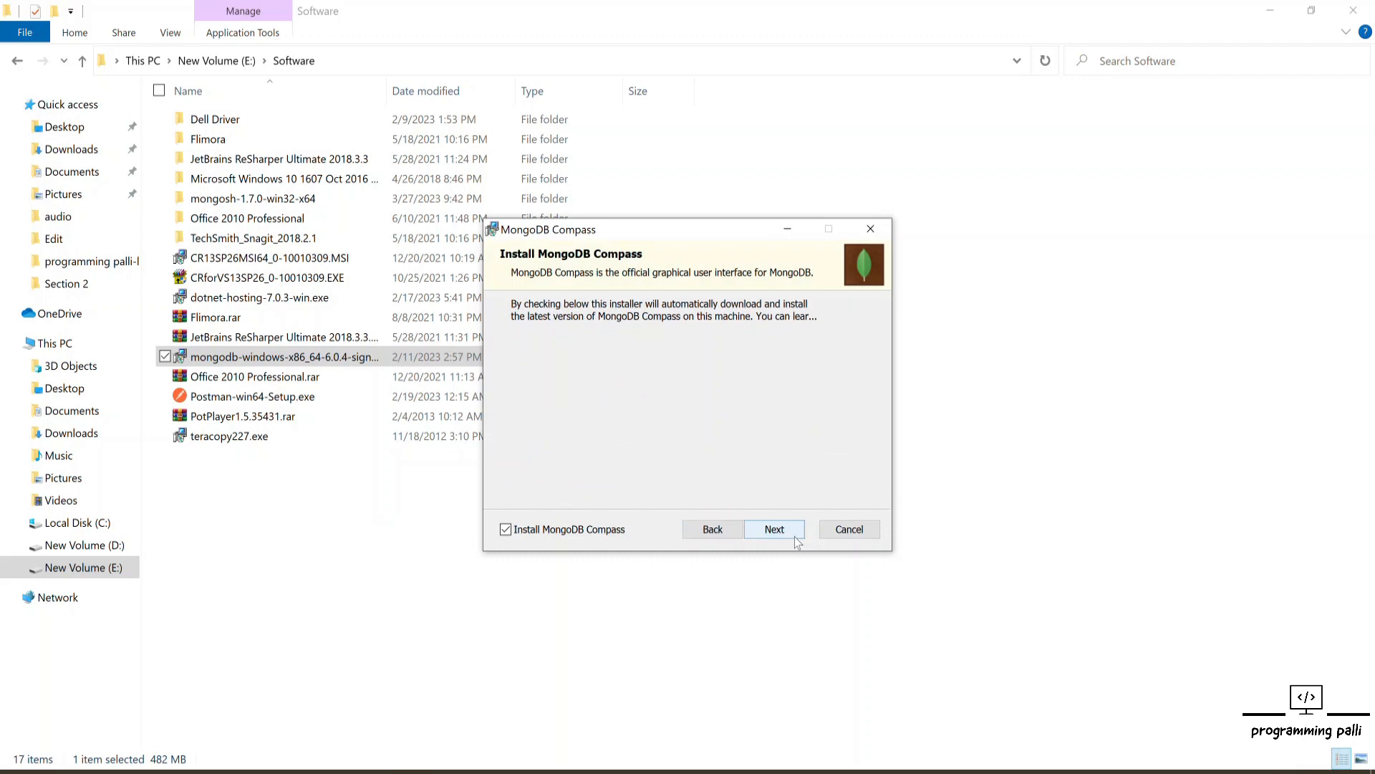
Step: Keep Install MongoDB Compass enabled and start the installation
left_click(506, 533)
left_click(506, 531)
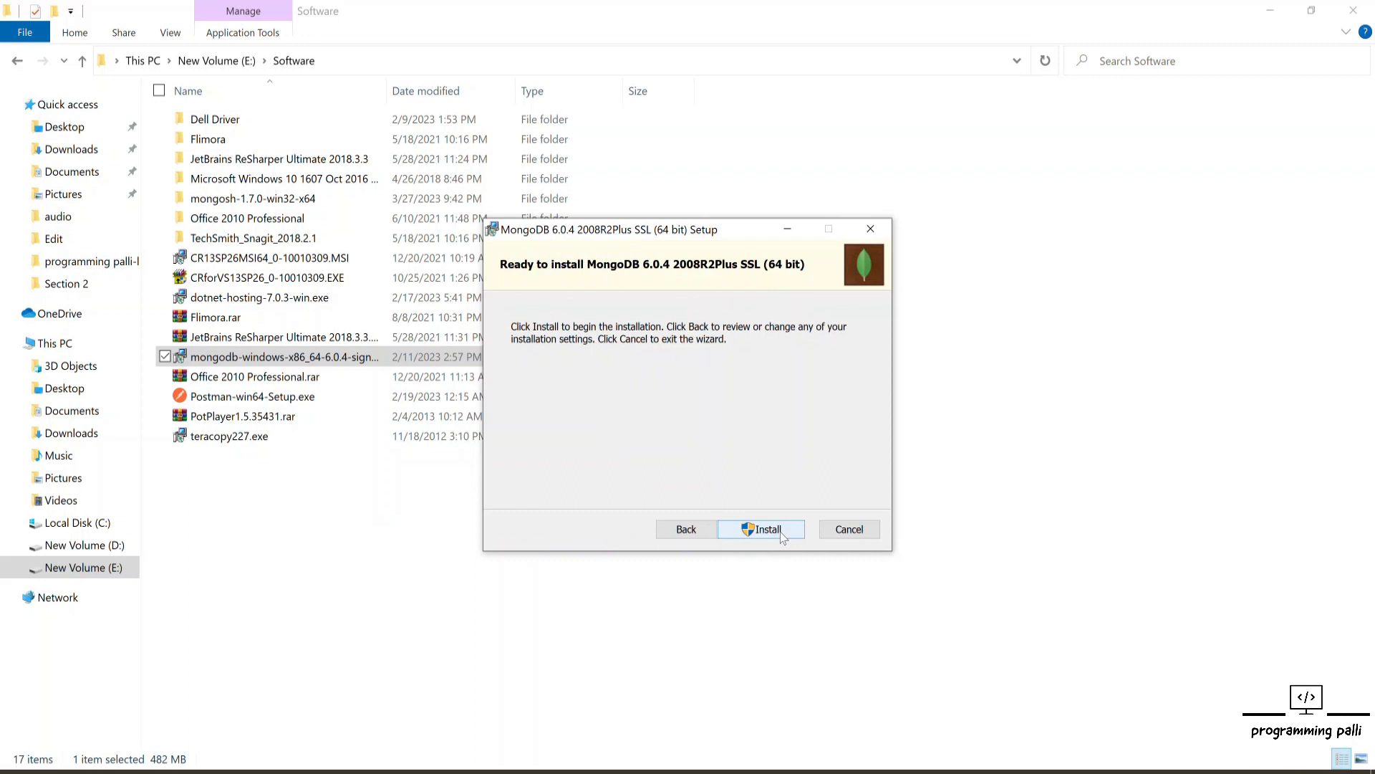
left_click(764, 529)
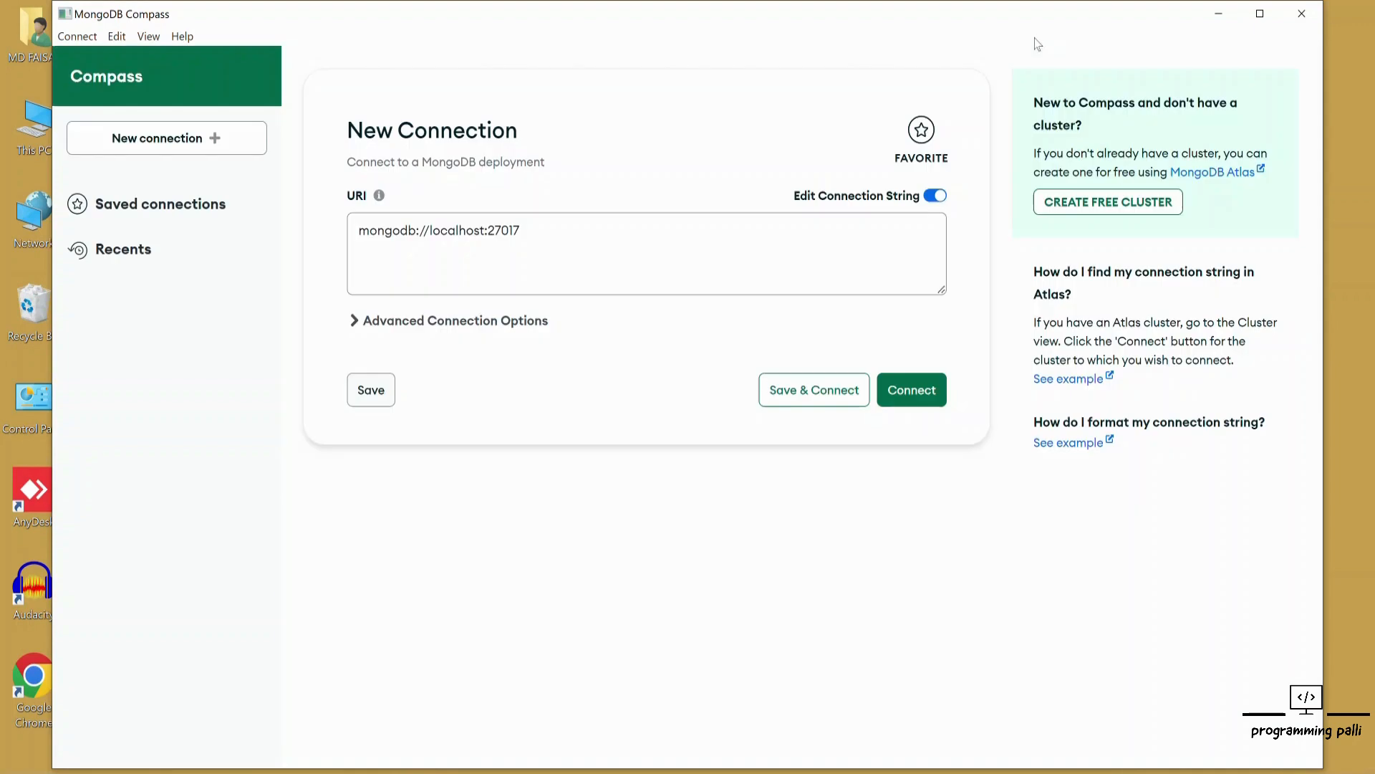
Step: Connect MongoDB Compass to the local server at mongodb://localhost:27017
left_click(1261, 14)
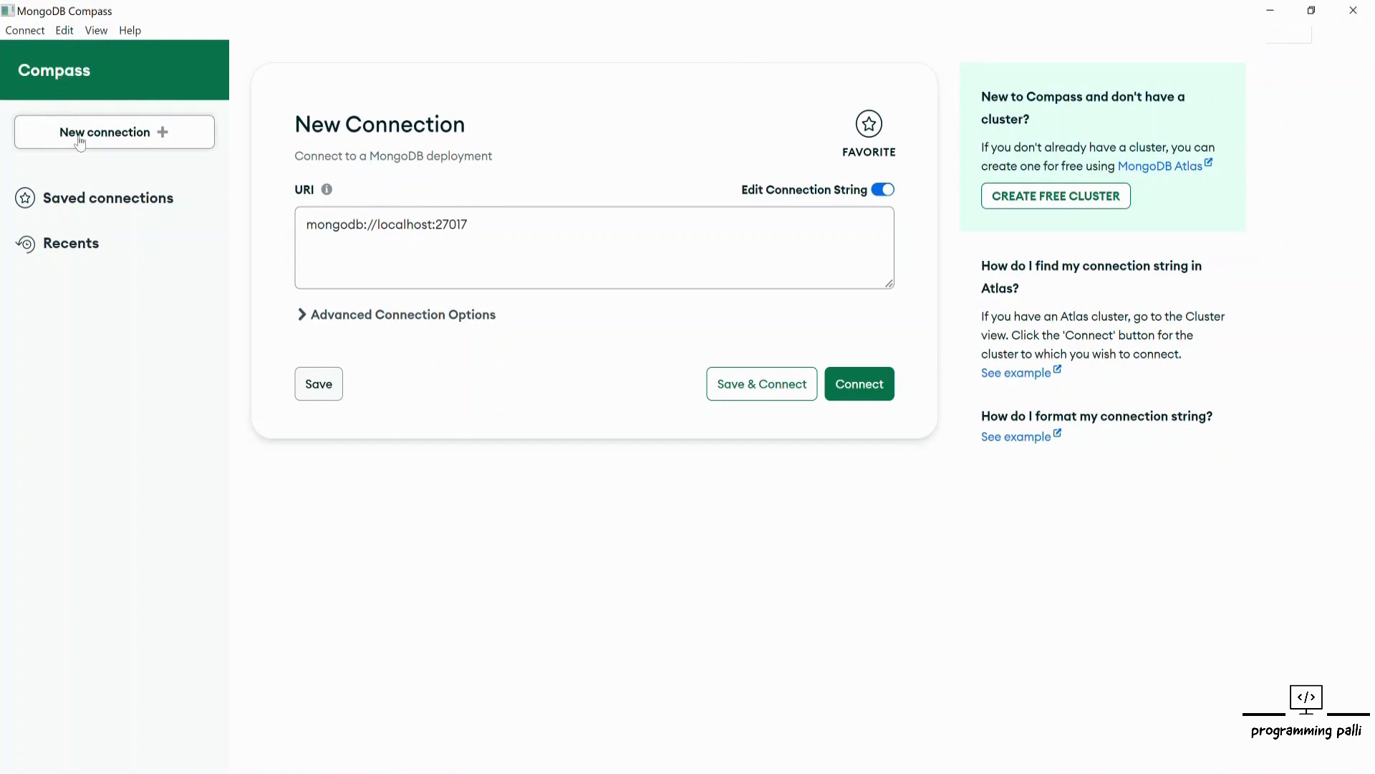
left_click(469, 226)
left_click_drag(486, 222, 294, 226)
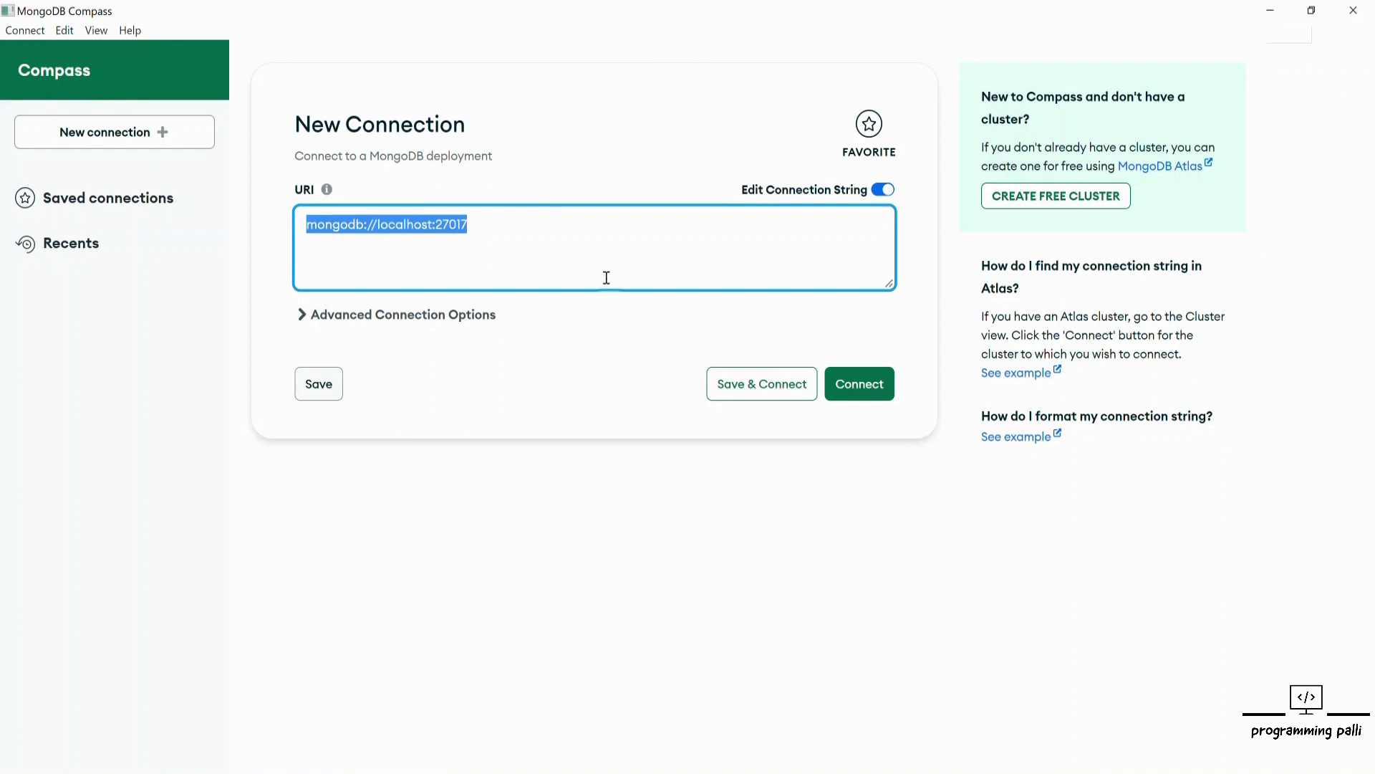
left_click(856, 384)
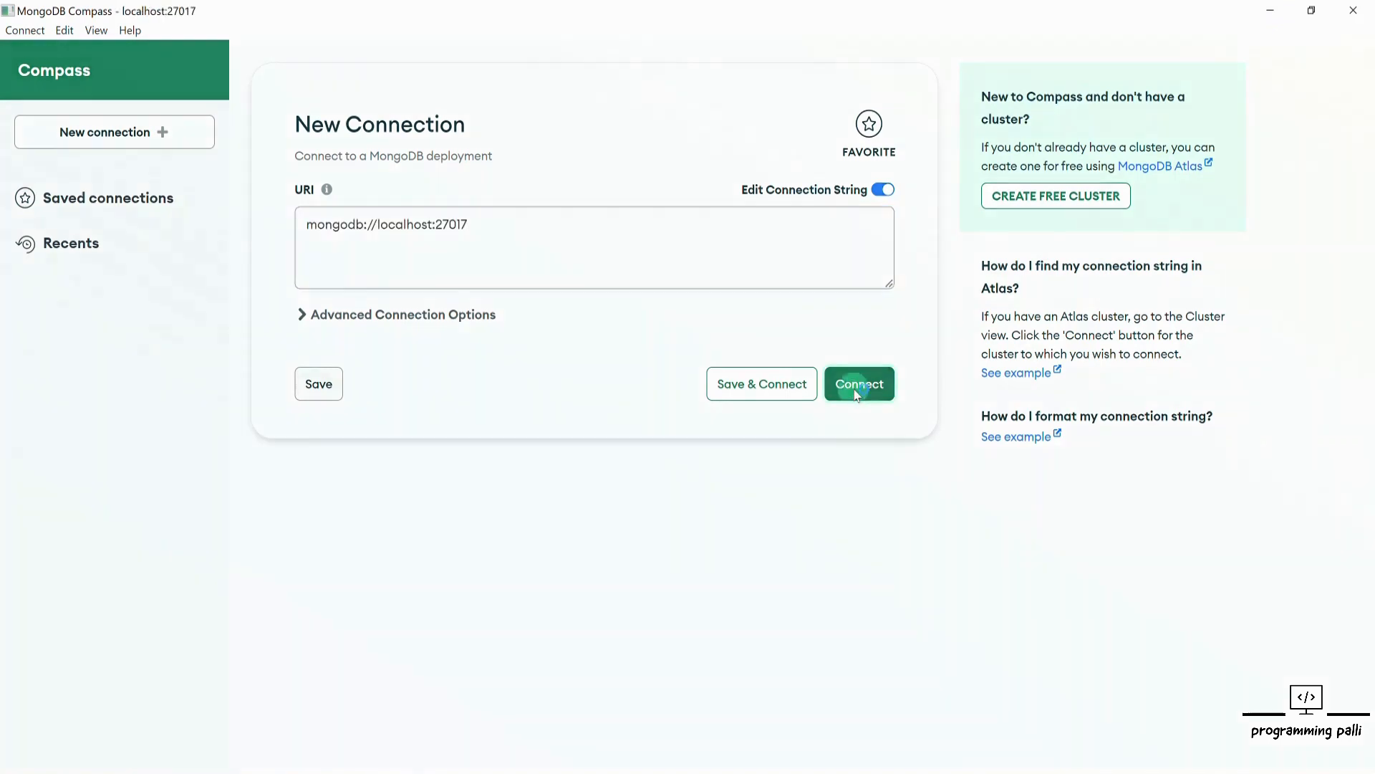